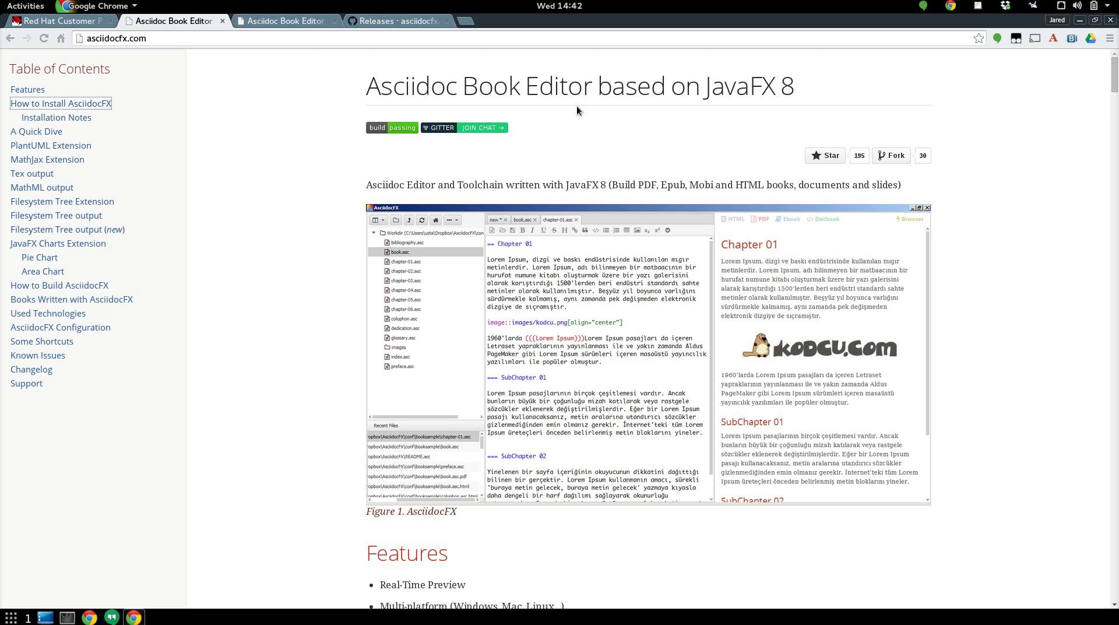
# - Follow the install instructions to GitHub's AsciidocFX releases and browse the v1.3.7-RC3 download files
pyautogui.click(285, 22)
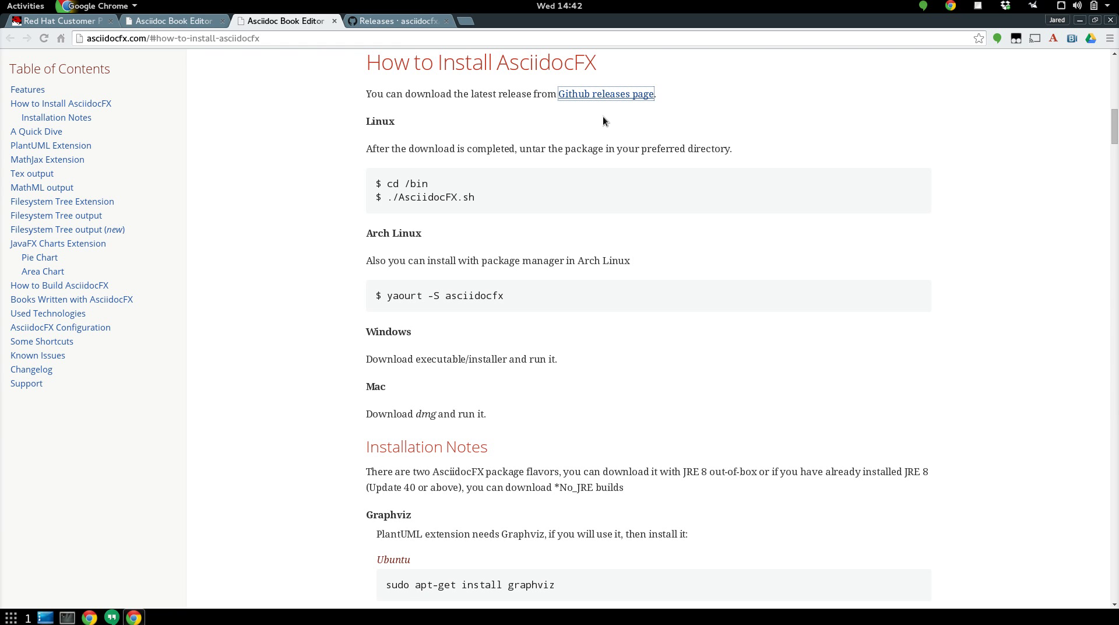
pyautogui.click(391, 20)
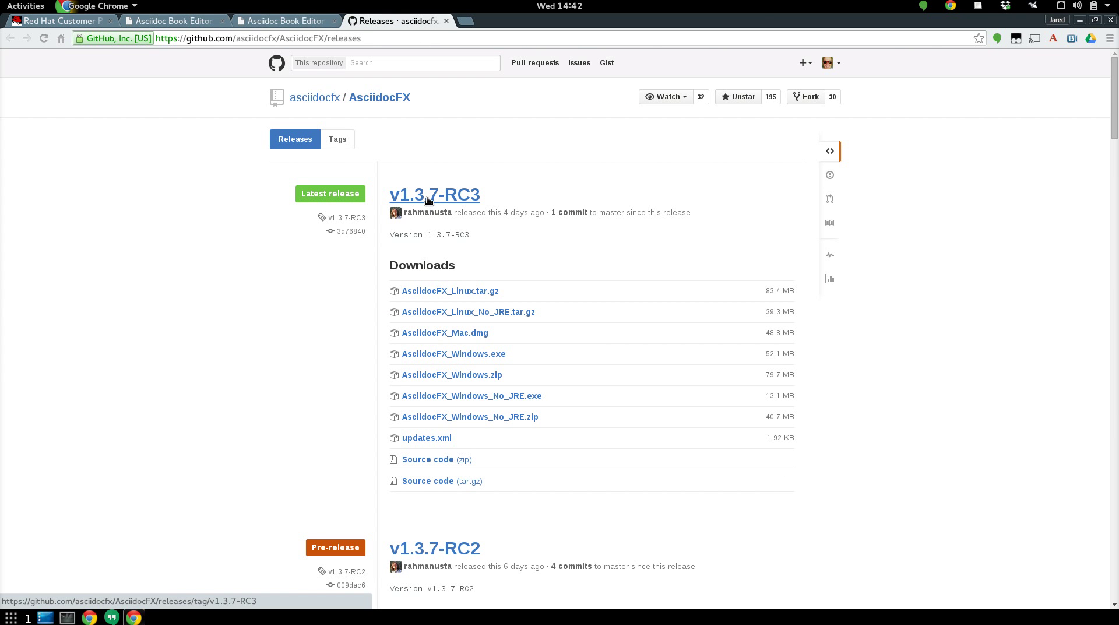
pyautogui.scroll(-10, 429, 200)
pyautogui.scroll(-20, 430, 200)
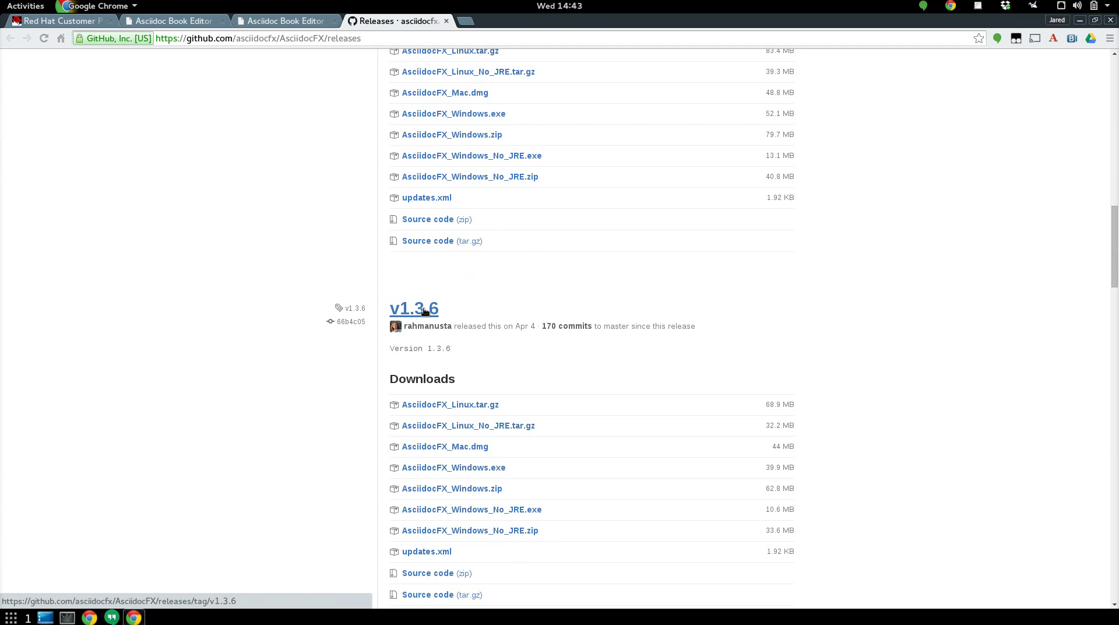
pyautogui.scroll(6, 426, 303)
pyautogui.scroll(20, 431, 292)
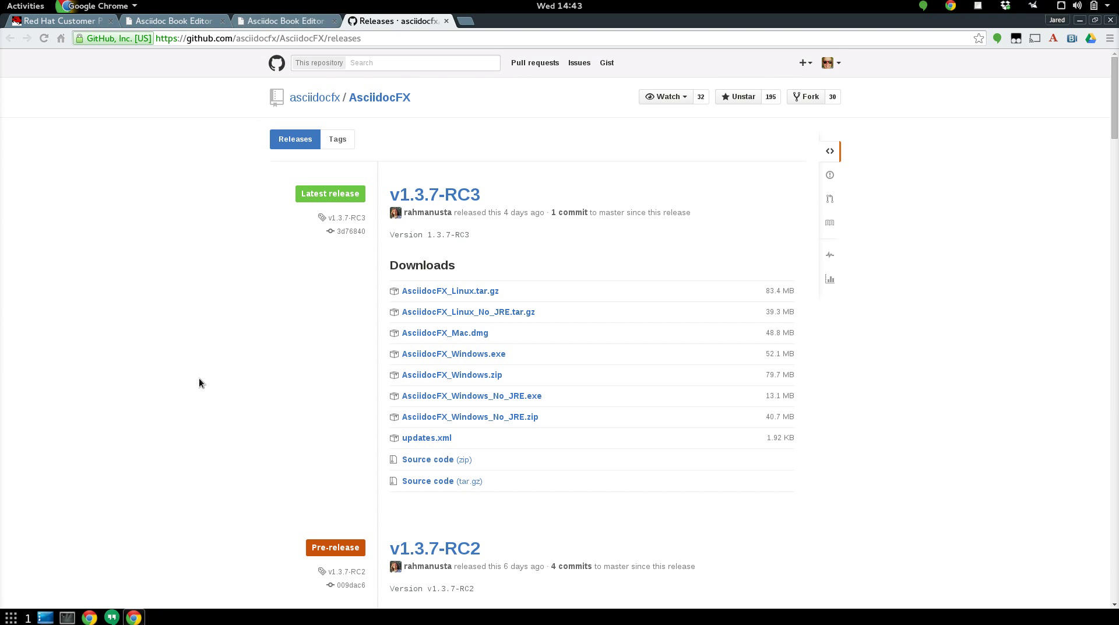
# - Launch AsciidocFX v1.3.7 from the Terminal with the asciidocfx command
pyautogui.click(69, 618)
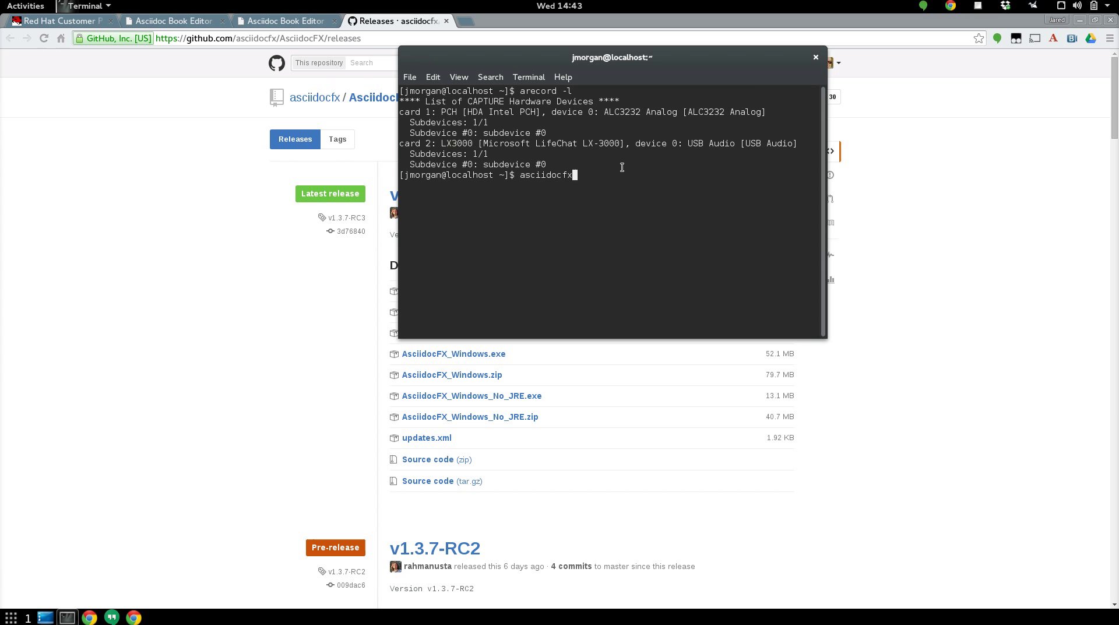
pyautogui.press('Return')
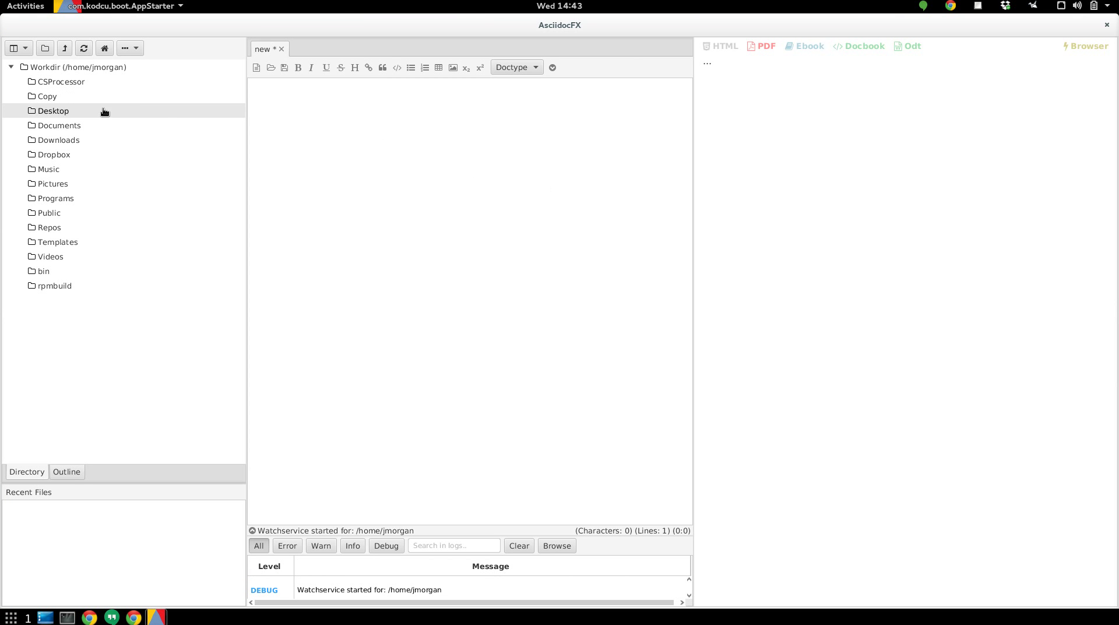
# - Open Repos > android-user-guide > index.adoc and scroll through its rendered preview
pyautogui.click(52, 231)
pyautogui.doubleClick(52, 230)
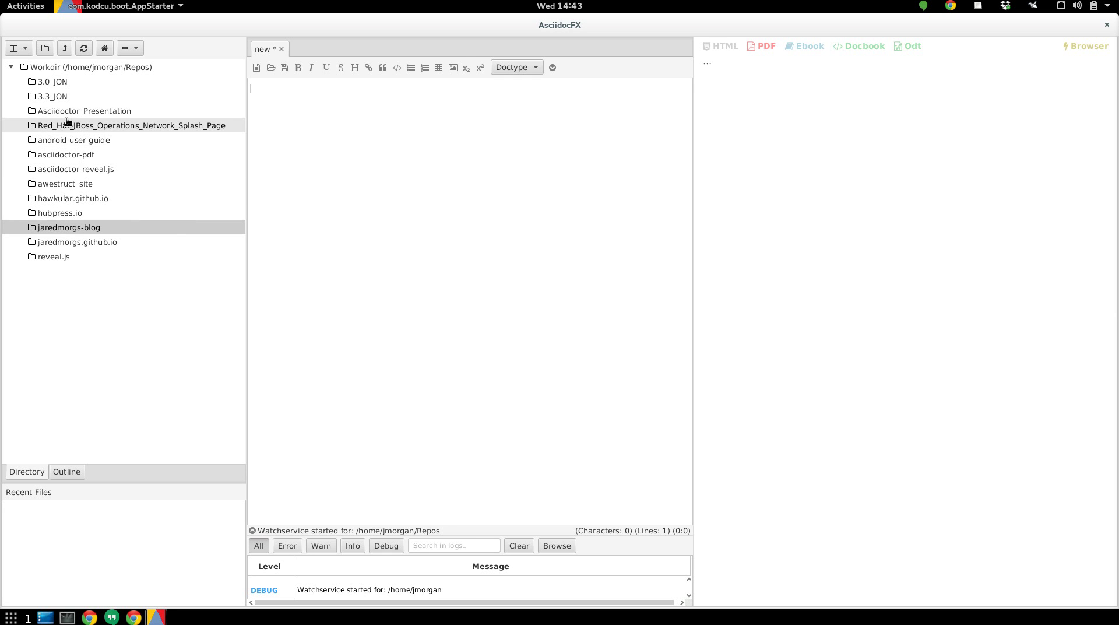
pyautogui.doubleClick(76, 144)
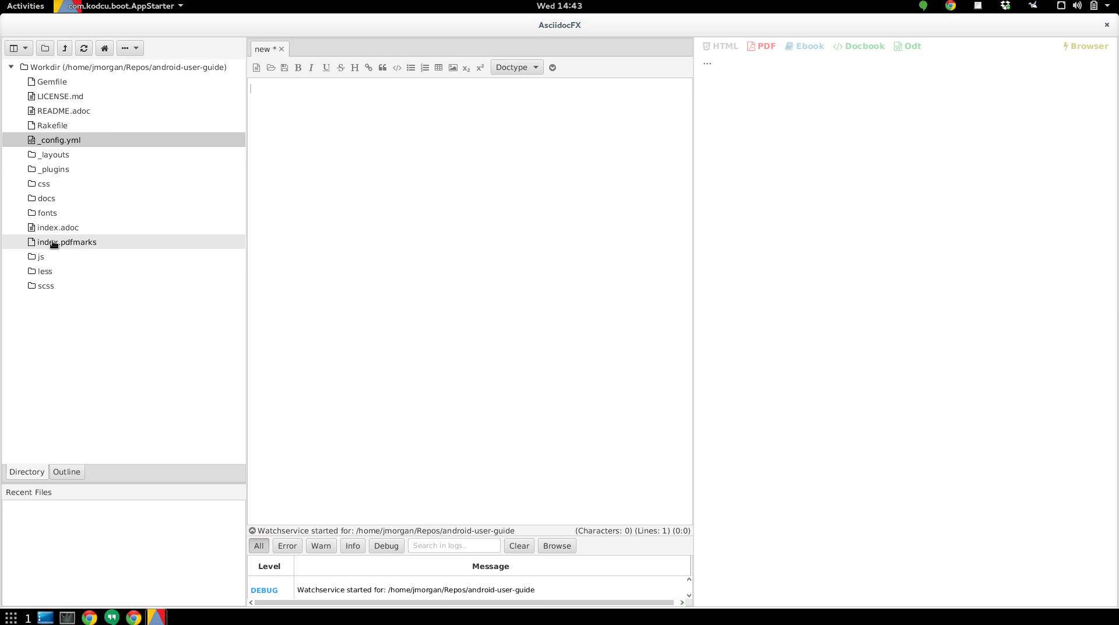
pyautogui.doubleClick(49, 231)
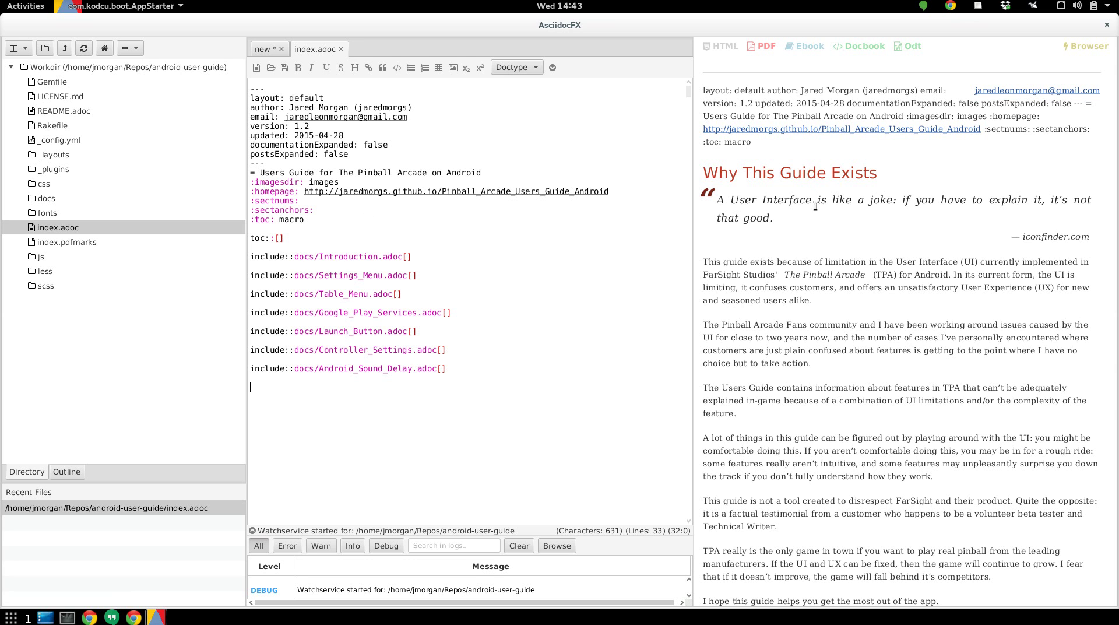
pyautogui.scroll(-8, 847, 233)
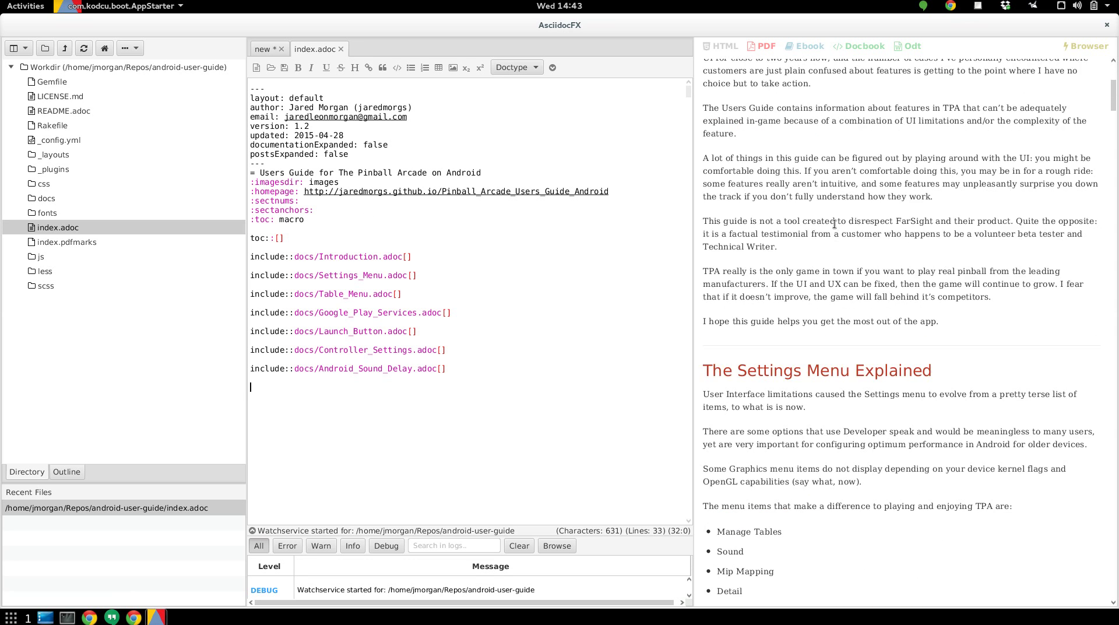
pyautogui.scroll(-5, 831, 218)
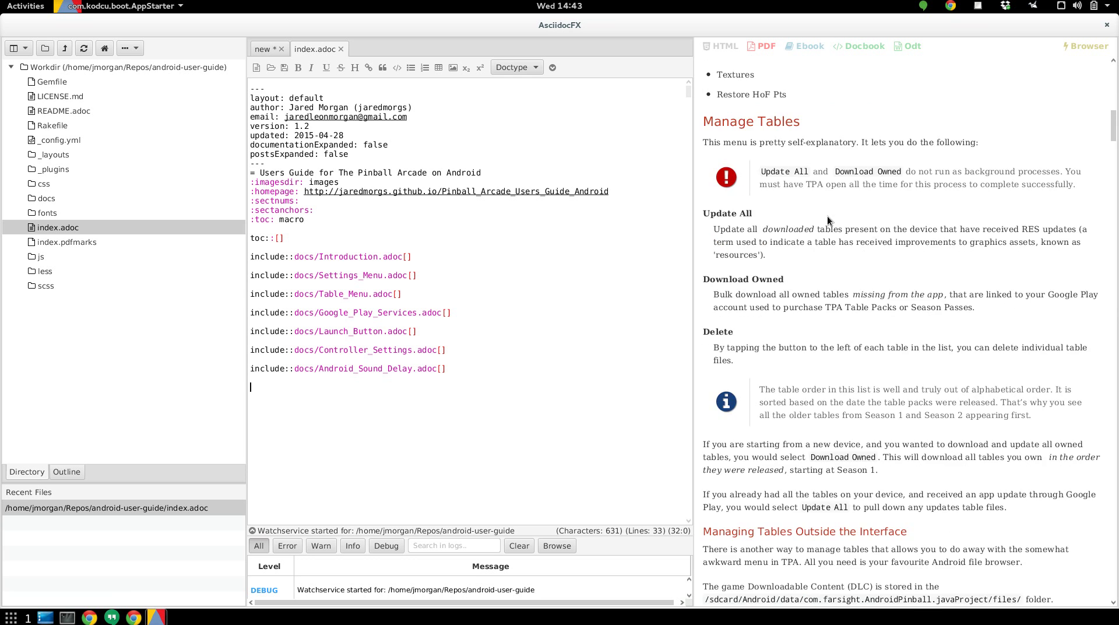
pyautogui.scroll(5, 833, 216)
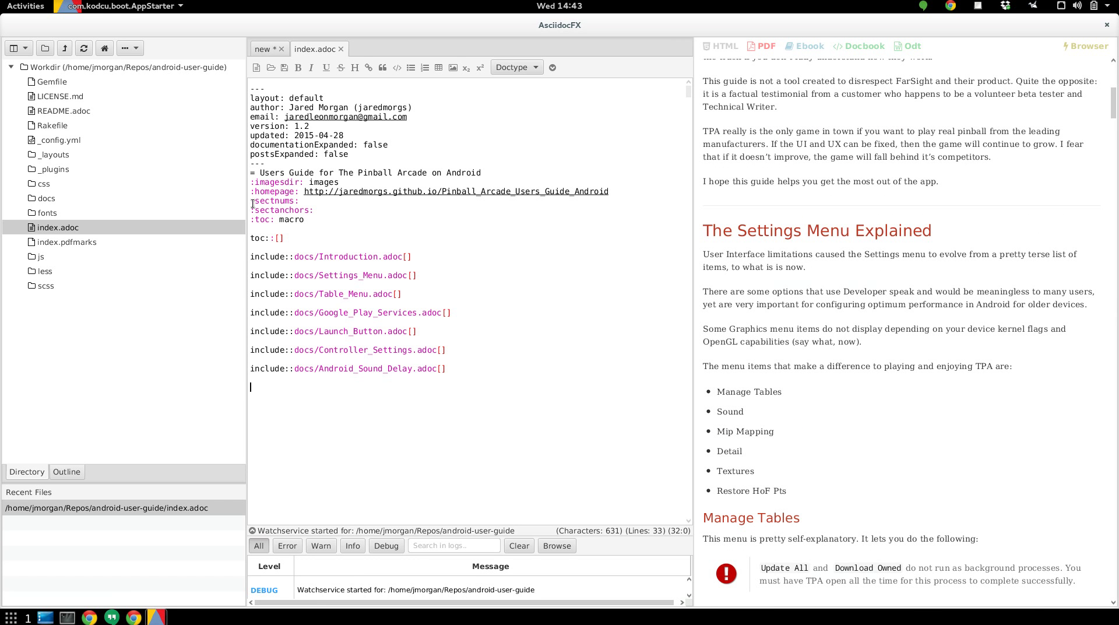
# - Open docs/Android_Sound_Delay.adoc and scroll its 'Why Android Sound Effects Always Lag' preview
pyautogui.click(51, 201)
pyautogui.doubleClick(51, 201)
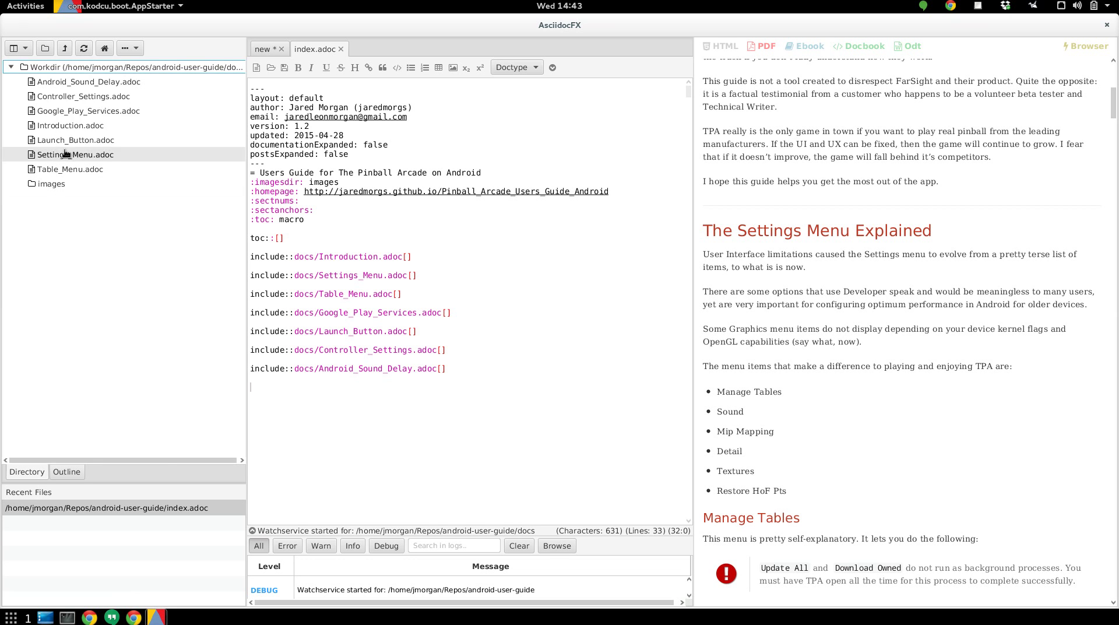
pyautogui.doubleClick(73, 85)
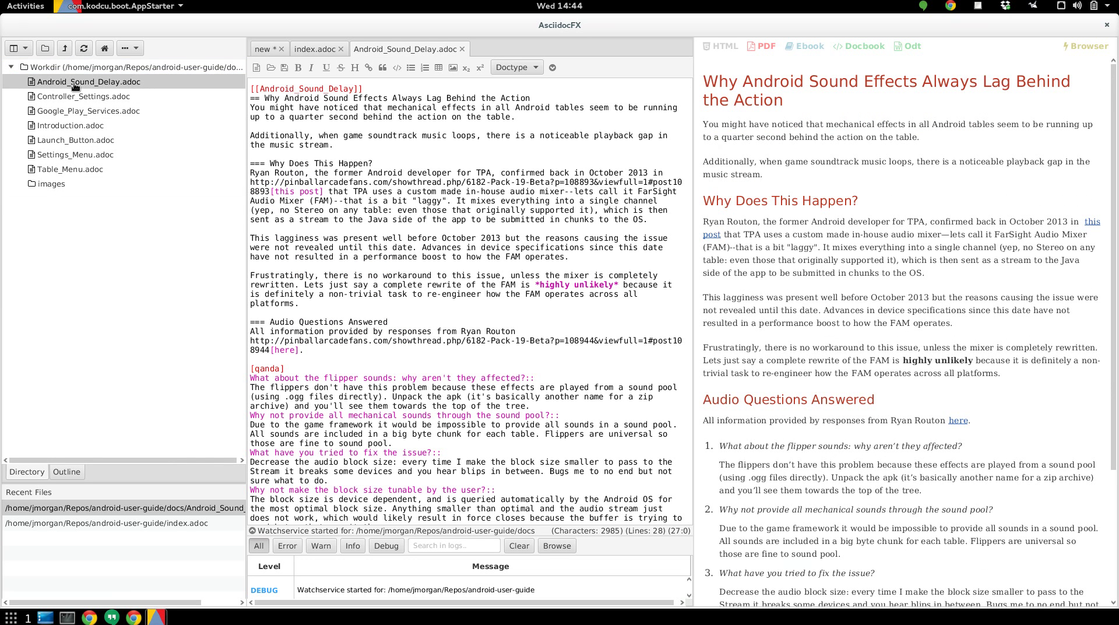
pyautogui.scroll(-2, 575, 174)
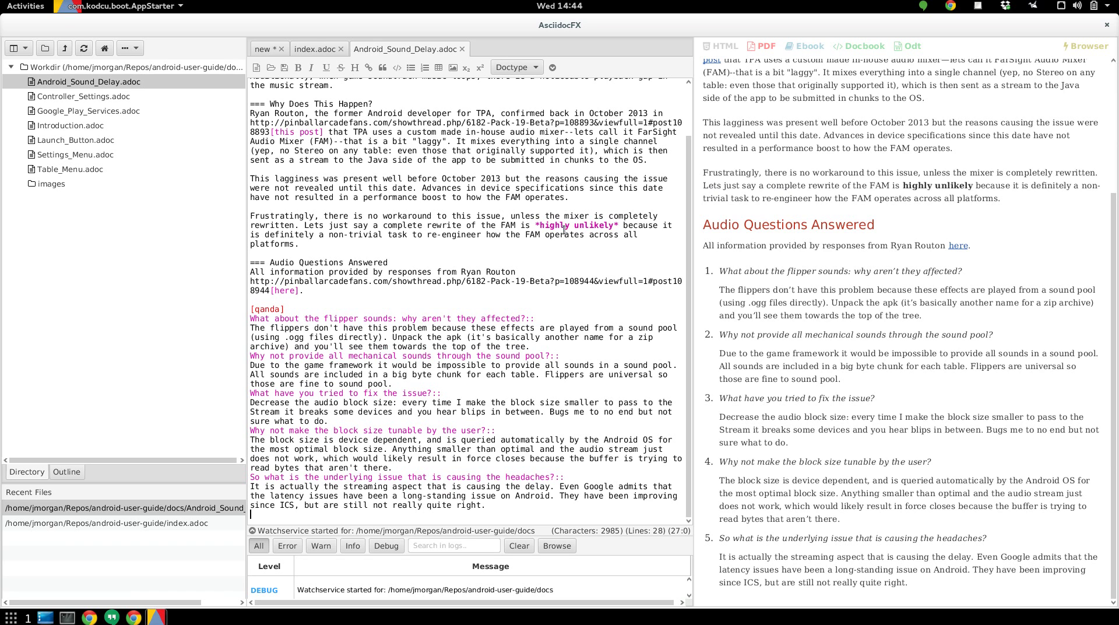
pyautogui.scroll(5, 780, 245)
pyautogui.scroll(2, 534, 249)
pyautogui.scroll(-2, 534, 248)
pyautogui.scroll(2, 529, 244)
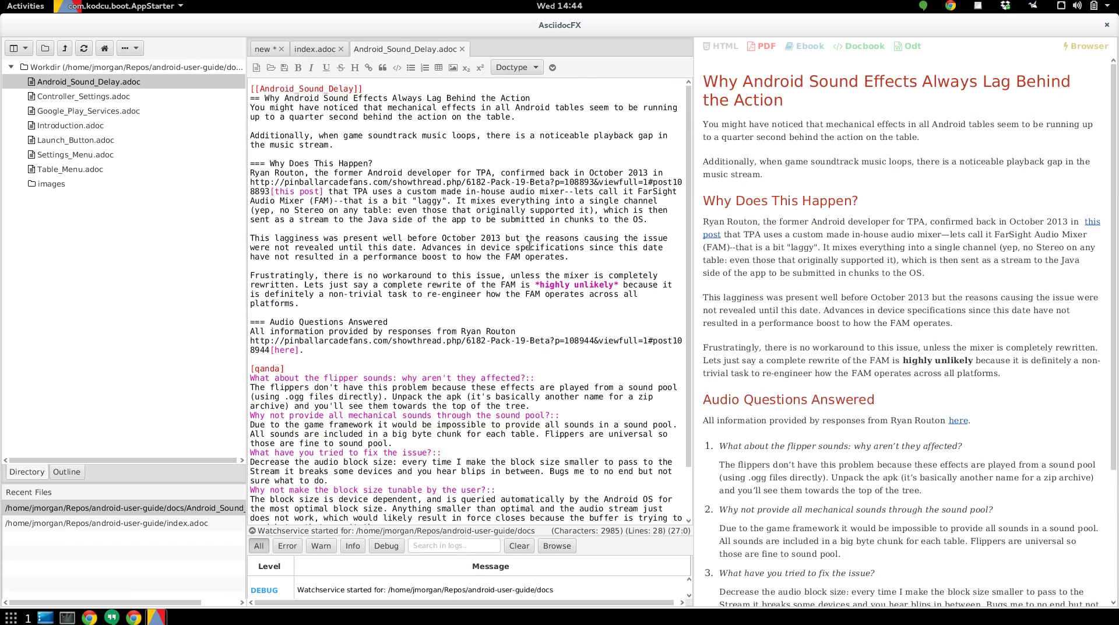
pyautogui.scroll(-2, 530, 246)
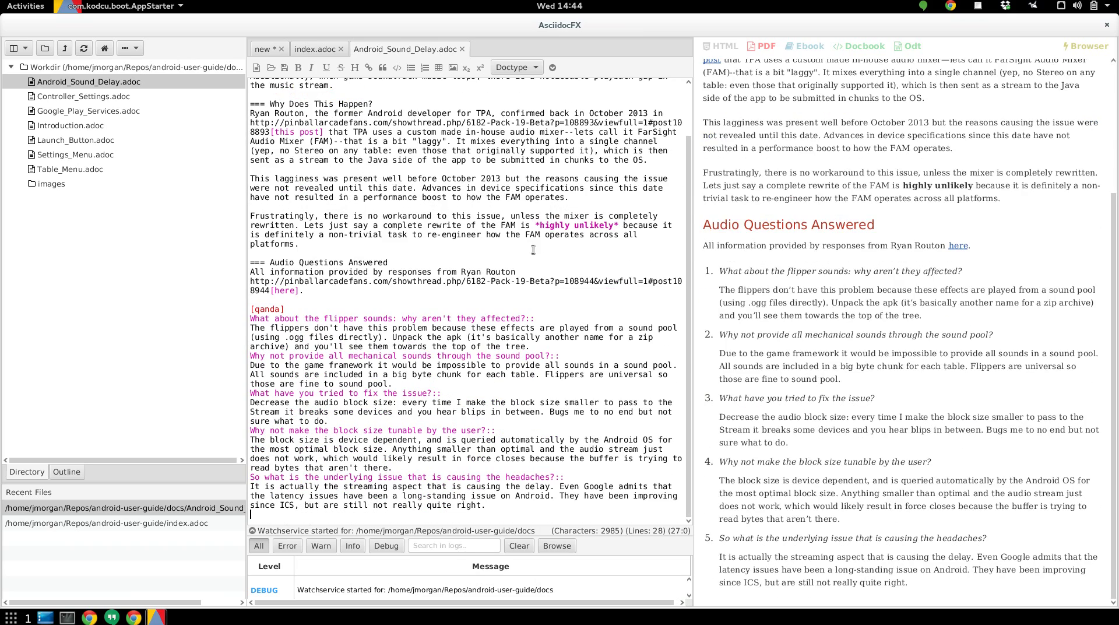
pyautogui.scroll(2, 510, 477)
pyautogui.scroll(-2, 507, 475)
pyautogui.scroll(2, 508, 475)
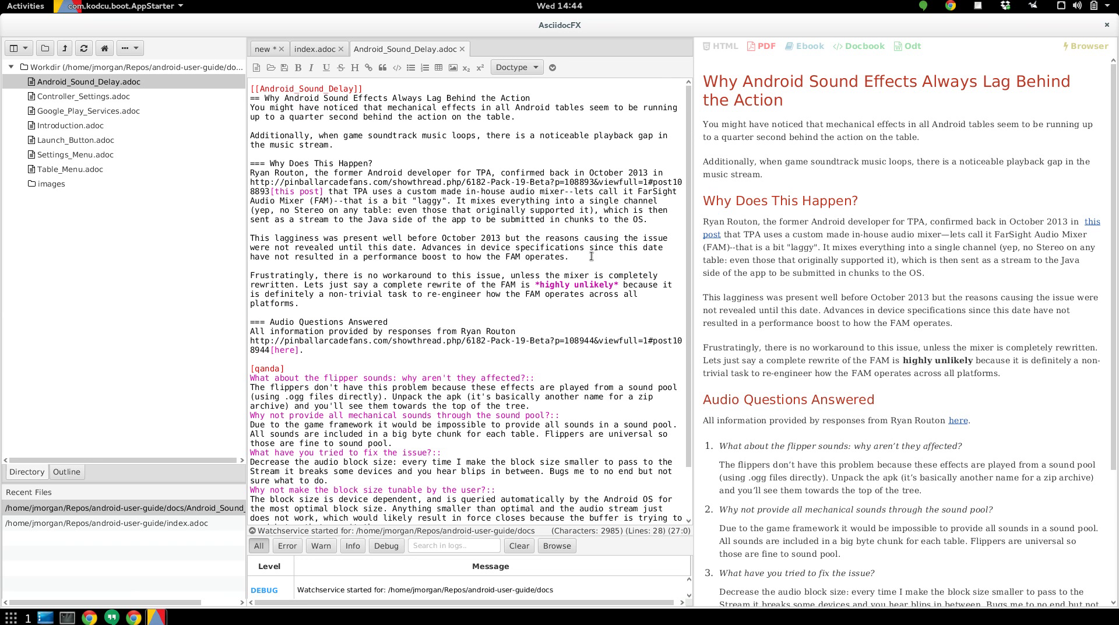
pyautogui.rightClick(774, 282)
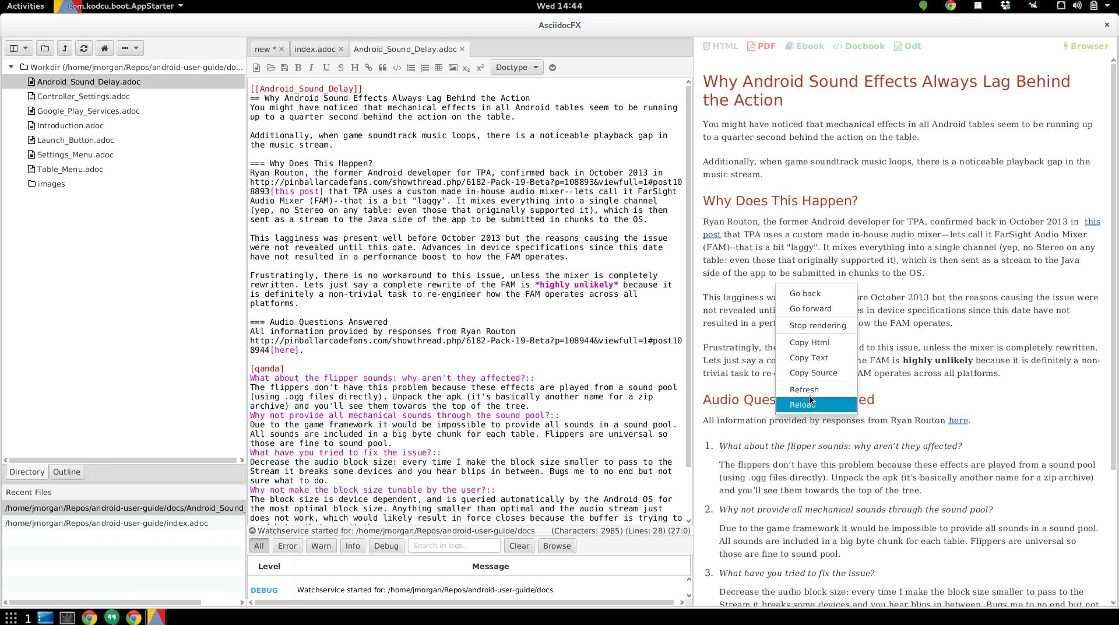
pyautogui.click(586, 304)
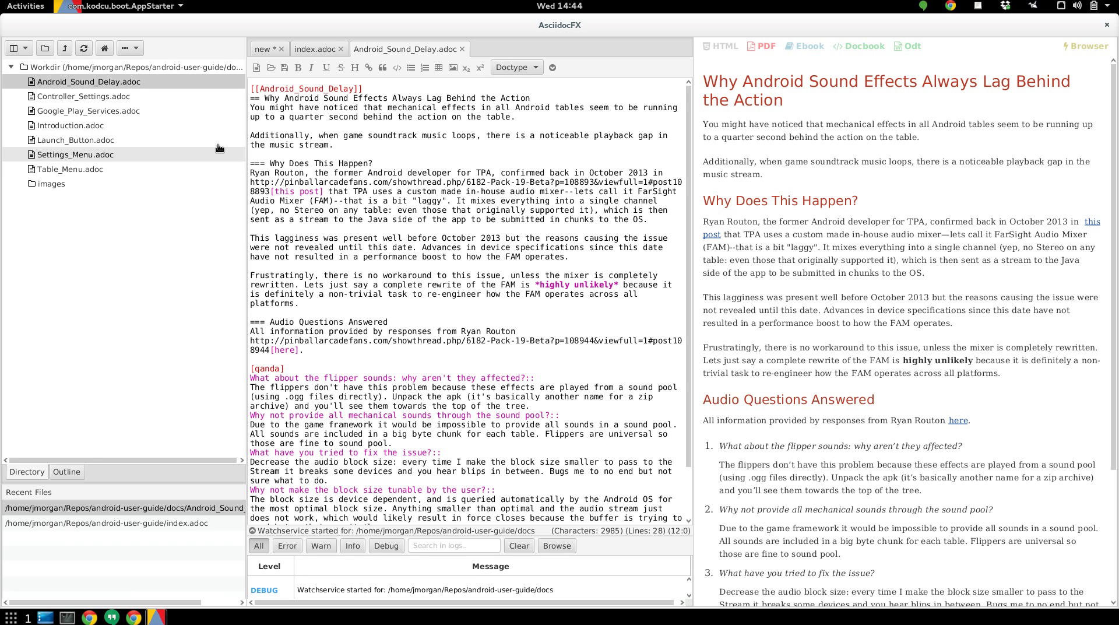
pyautogui.click(129, 51)
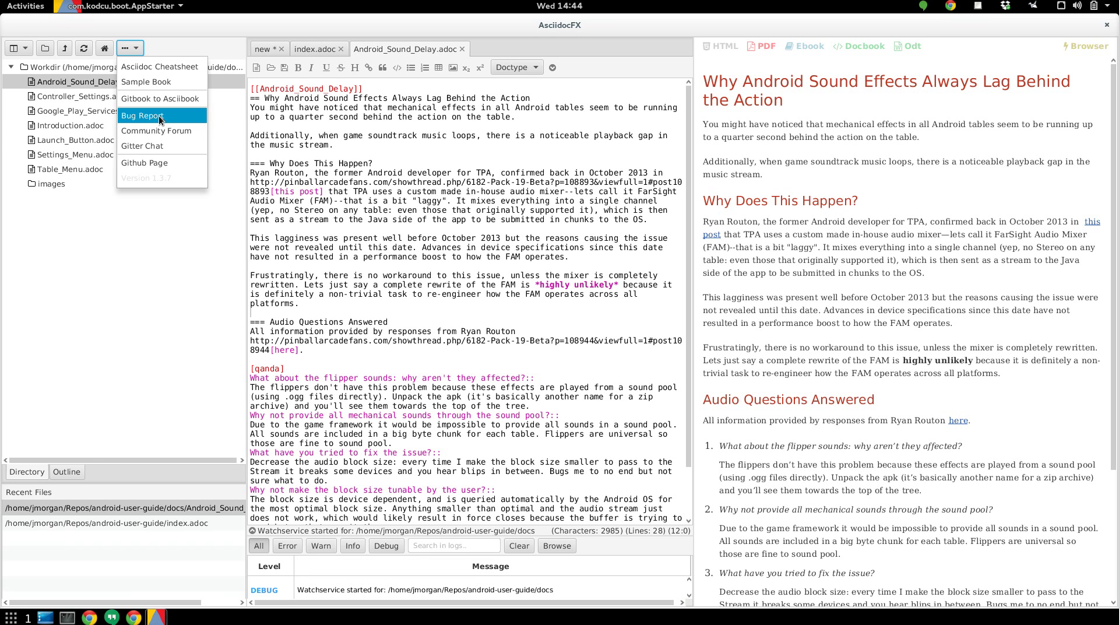
# - Set the document type to AsciiDoc and expand the extra insertion toolbar
pyautogui.click(379, 222)
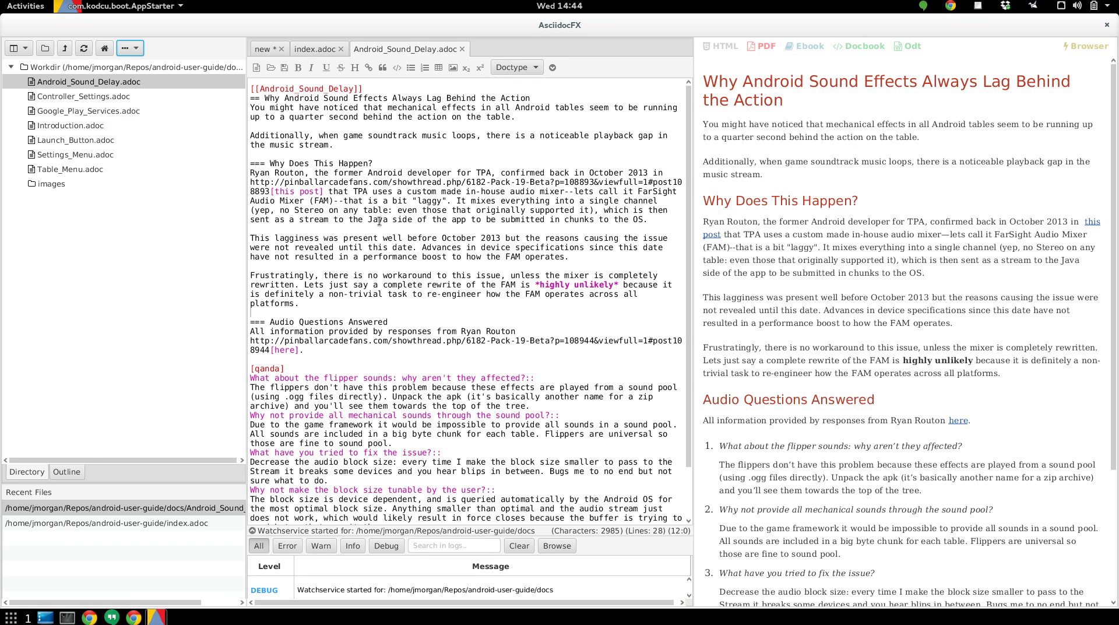
pyautogui.click(541, 64)
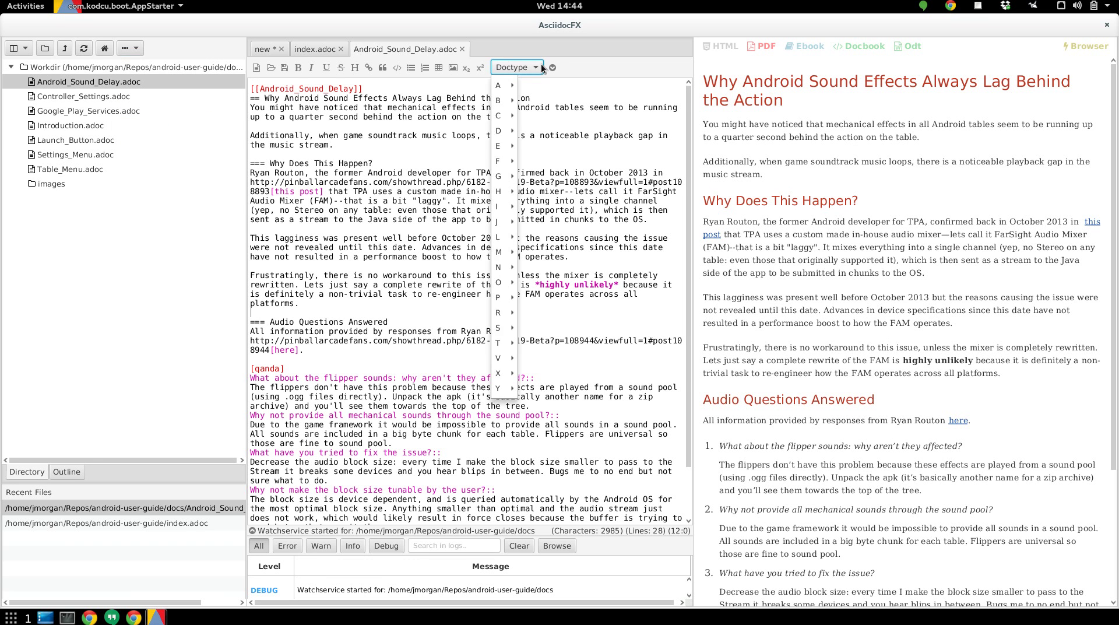
pyautogui.moveTo(506, 85)
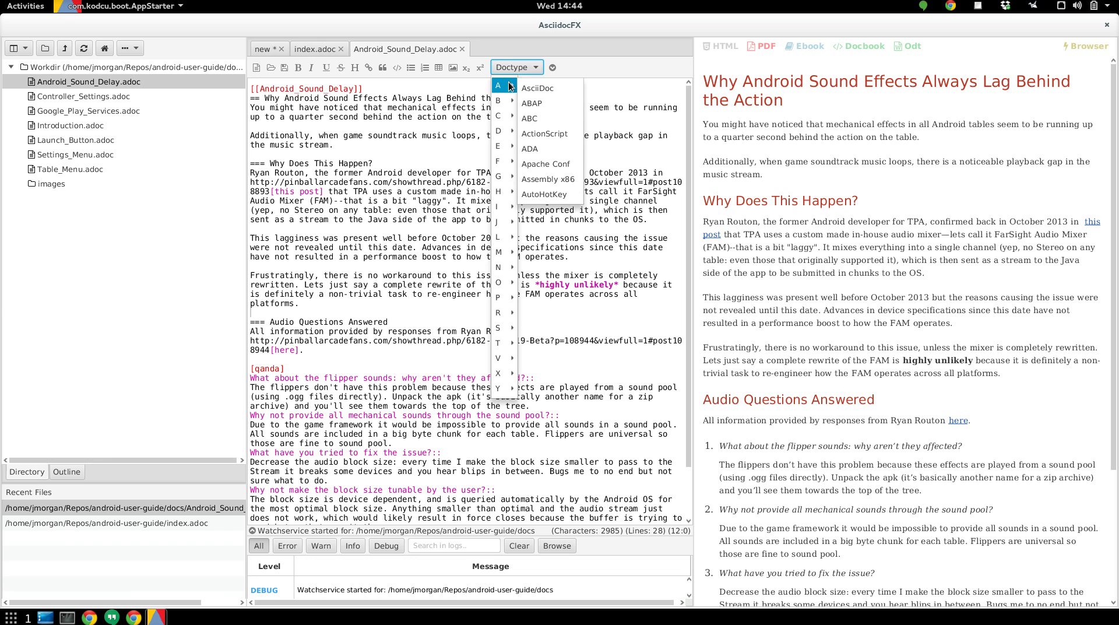
pyautogui.click(555, 86)
pyautogui.click(516, 116)
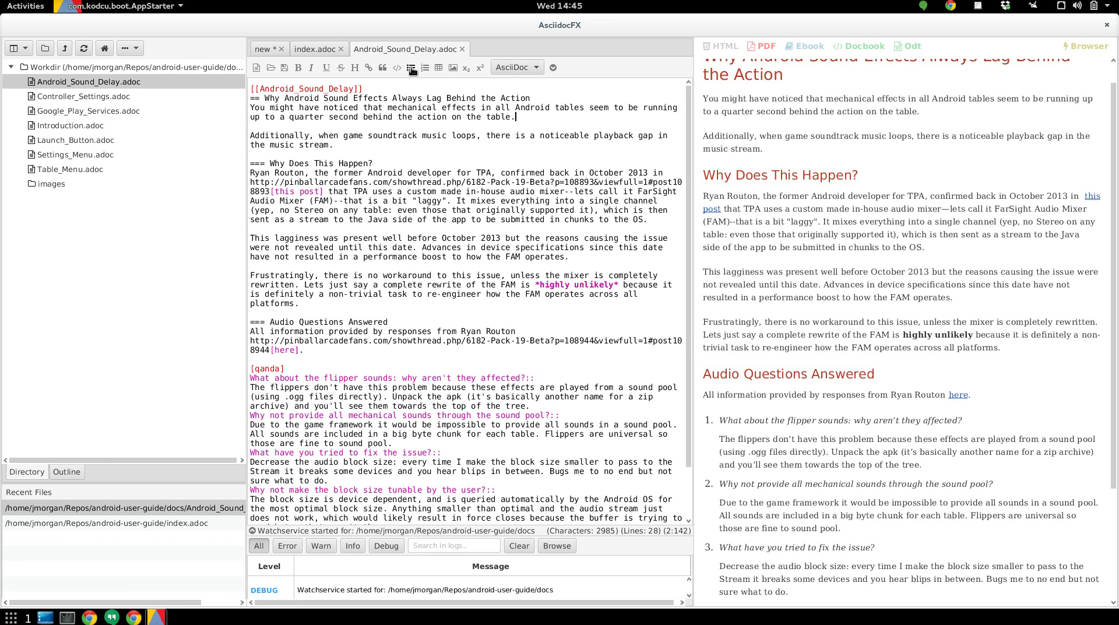
pyautogui.click(553, 69)
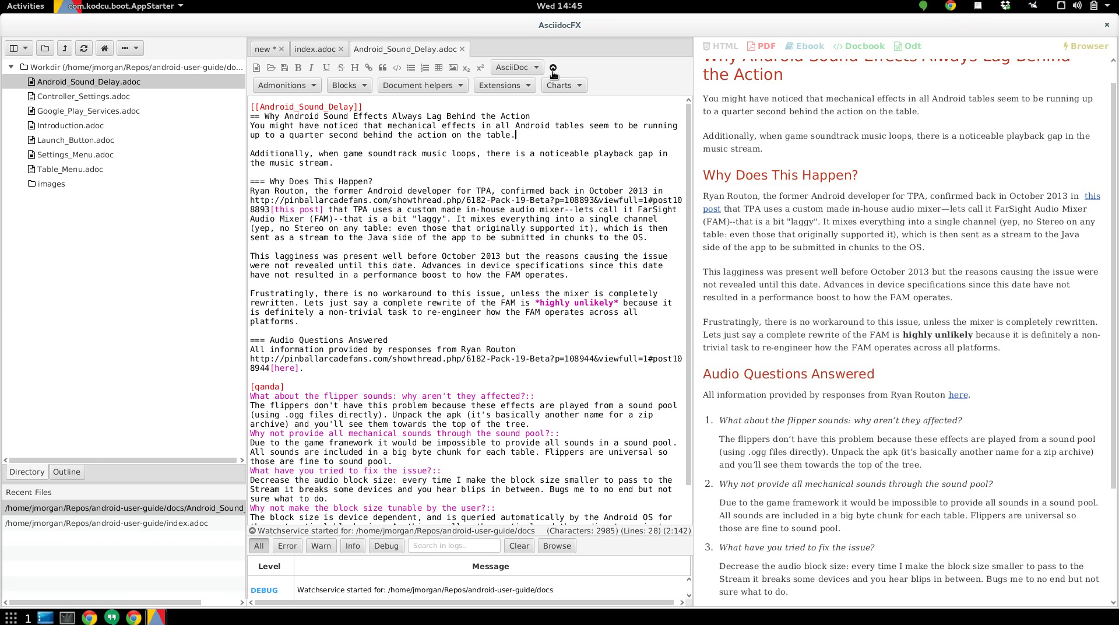
# - Look through the Admonitions, Blocks, Document helpers, Extensions and Charts lists
pyautogui.click(318, 86)
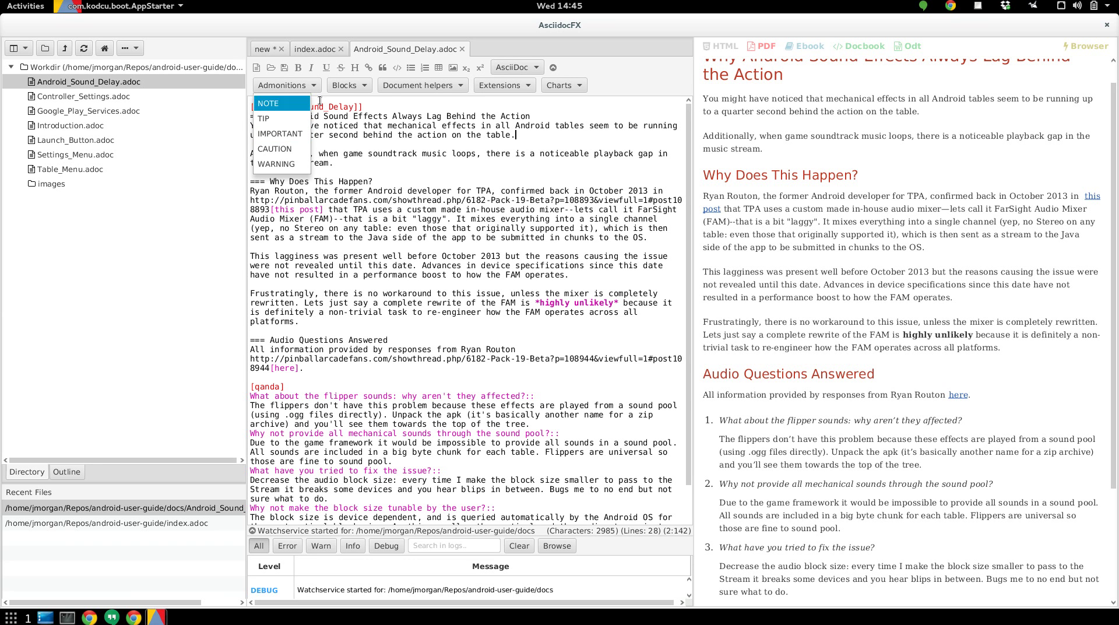
pyautogui.click(358, 87)
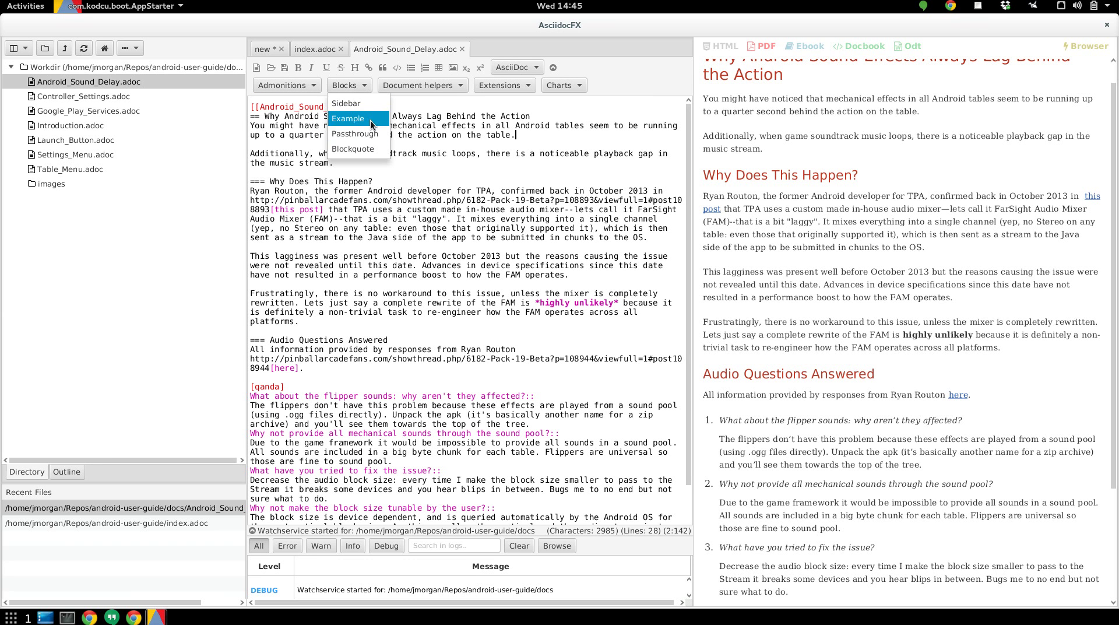
pyautogui.click(434, 86)
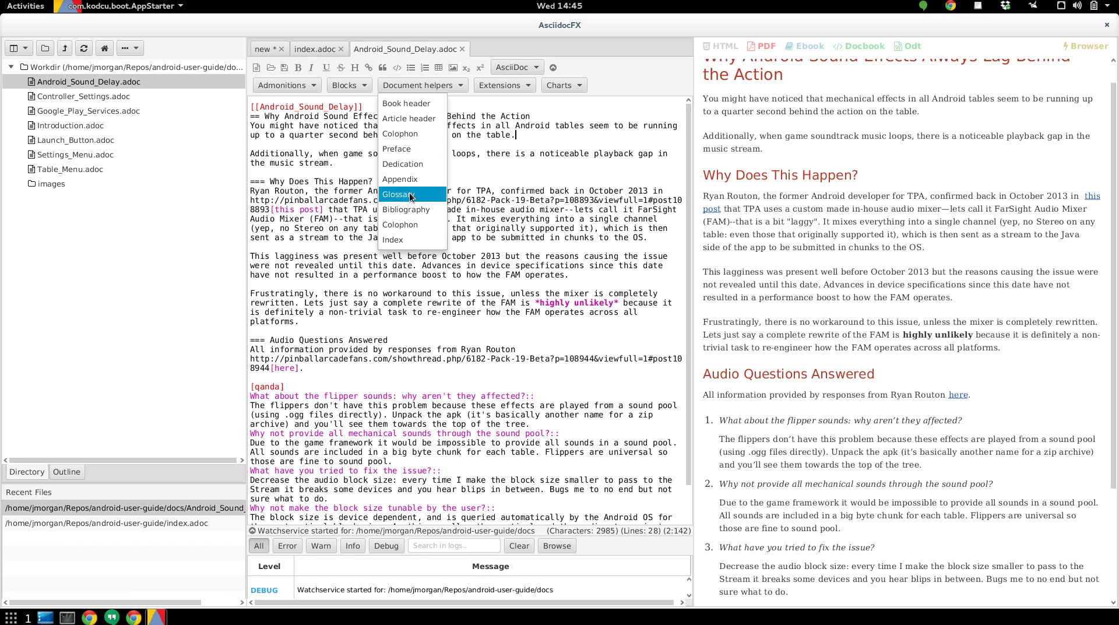
pyautogui.click(529, 85)
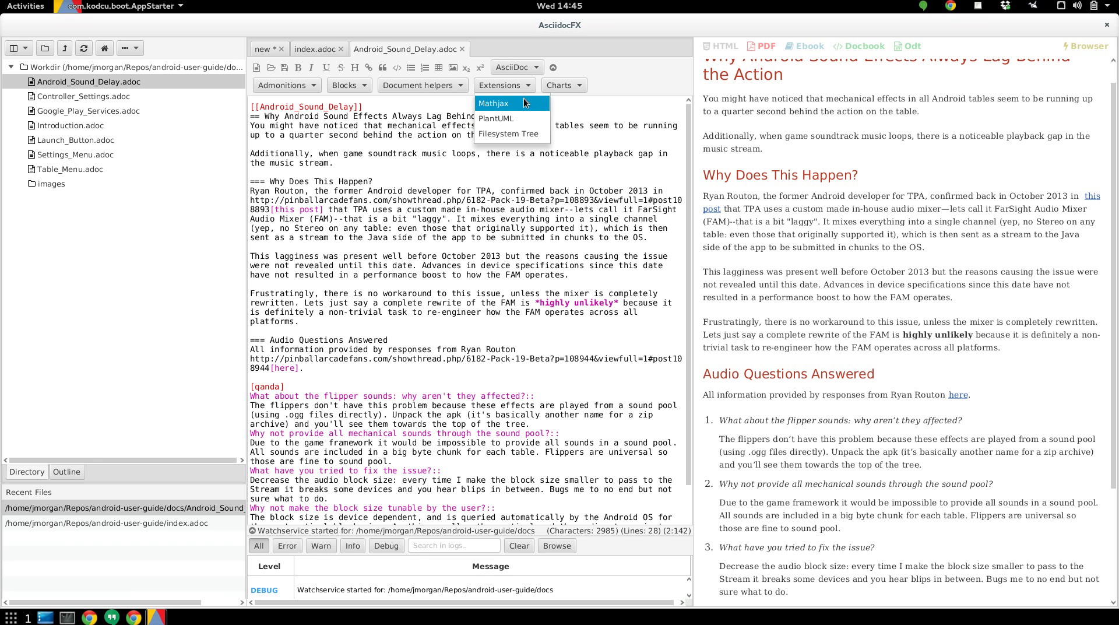
pyautogui.click(570, 86)
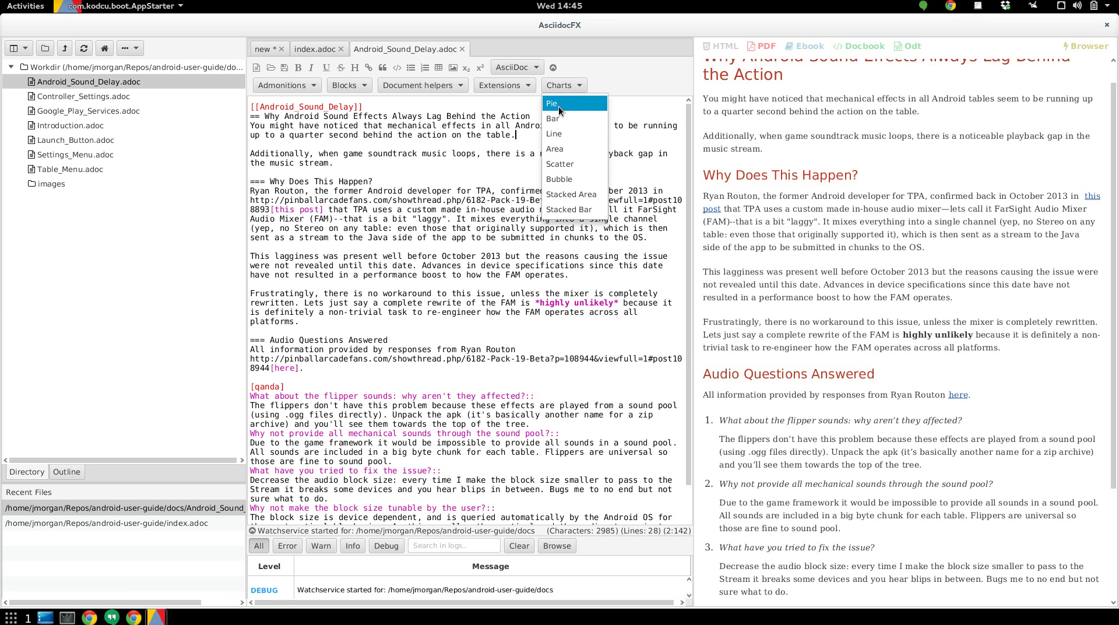
# - Dismiss the chart list and close the Android_Sound_Delay.adoc and index.adoc tabs
pyautogui.click(607, 77)
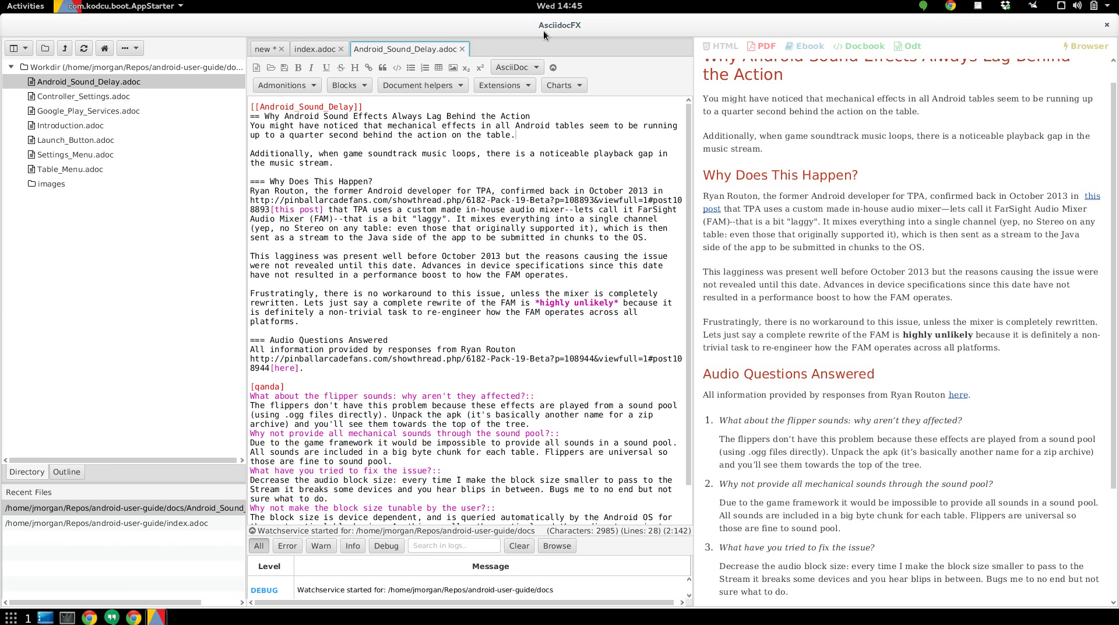
pyautogui.click(463, 49)
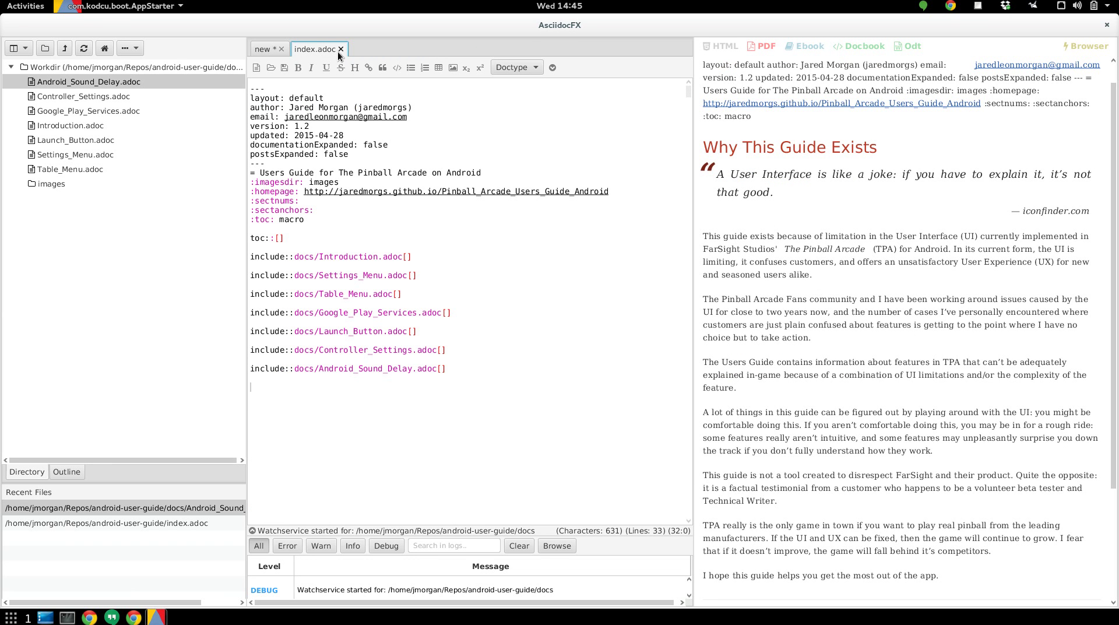
pyautogui.click(341, 50)
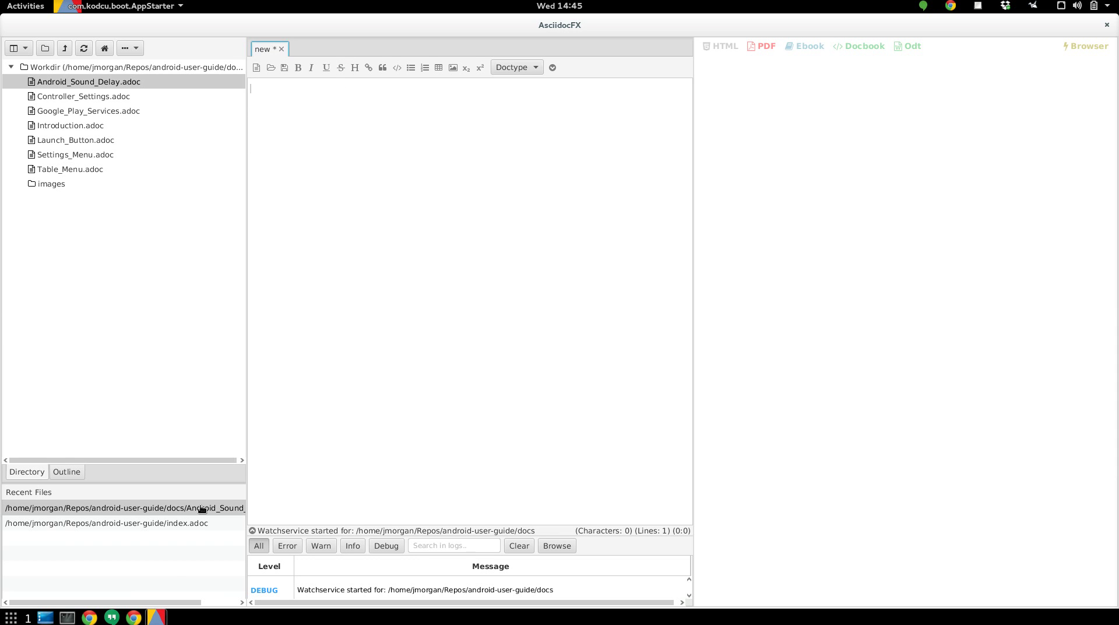
# - In Chrome, select the whole JBoss Operations Network 3.2 Release Notes page and copy it
pyautogui.click(133, 618)
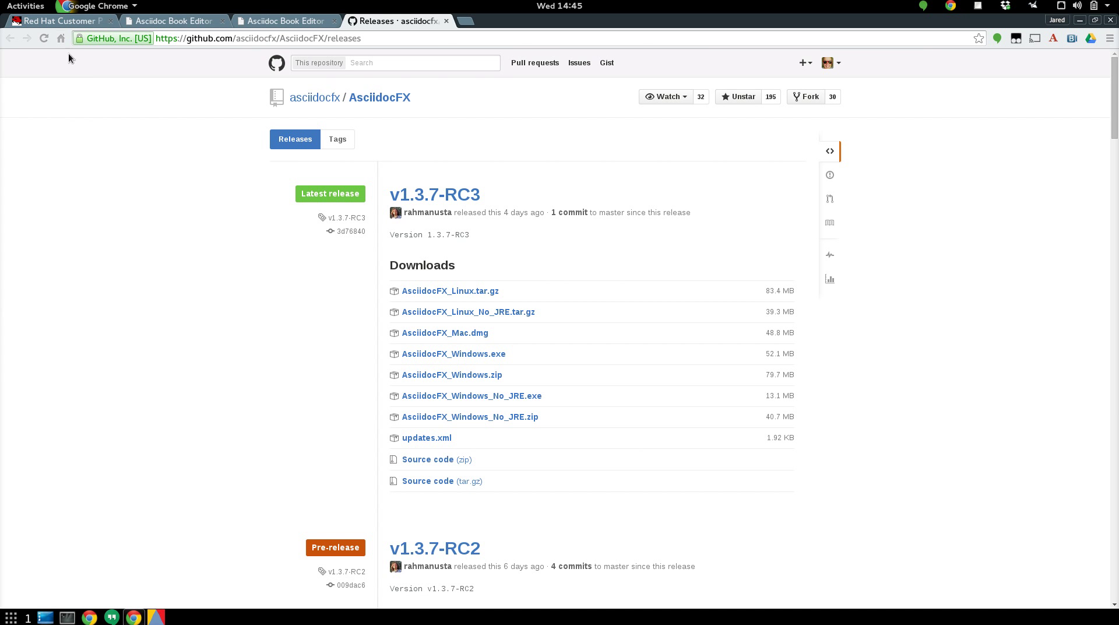
pyautogui.click(66, 24)
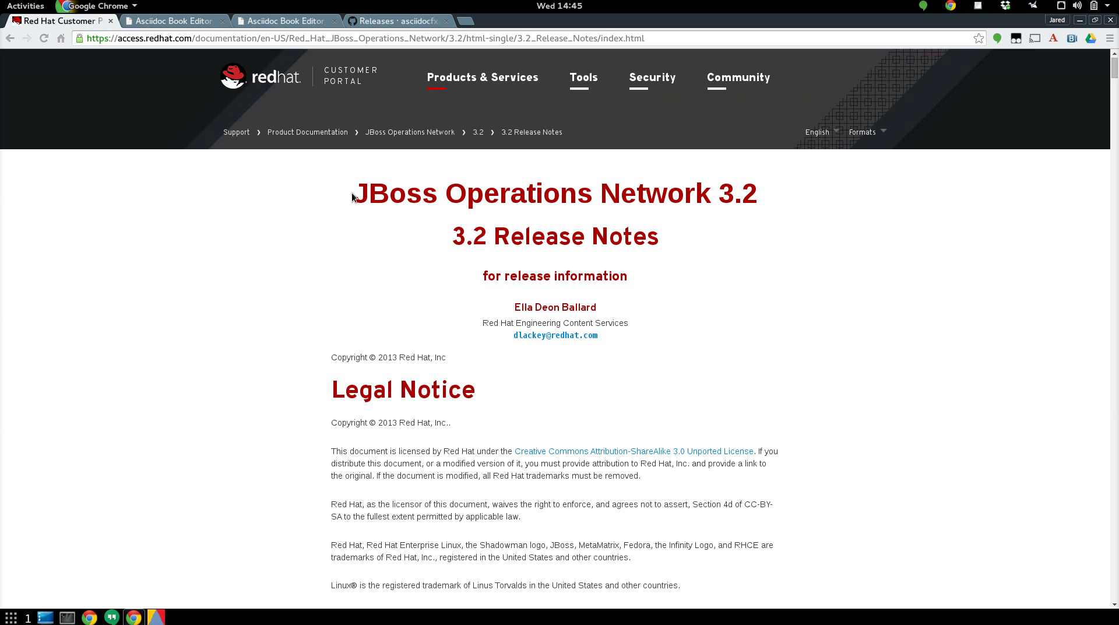
pyautogui.moveTo(354, 195); pyautogui.dragTo(636, 486)
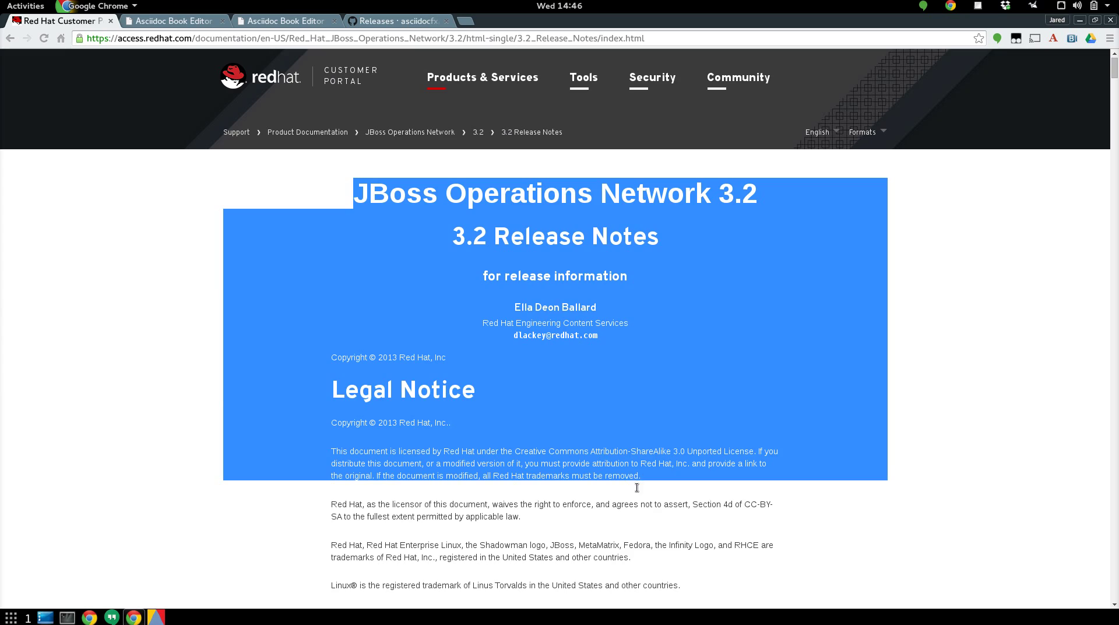
pyautogui.moveTo(1114, 70); pyautogui.dragTo(1103, 582)
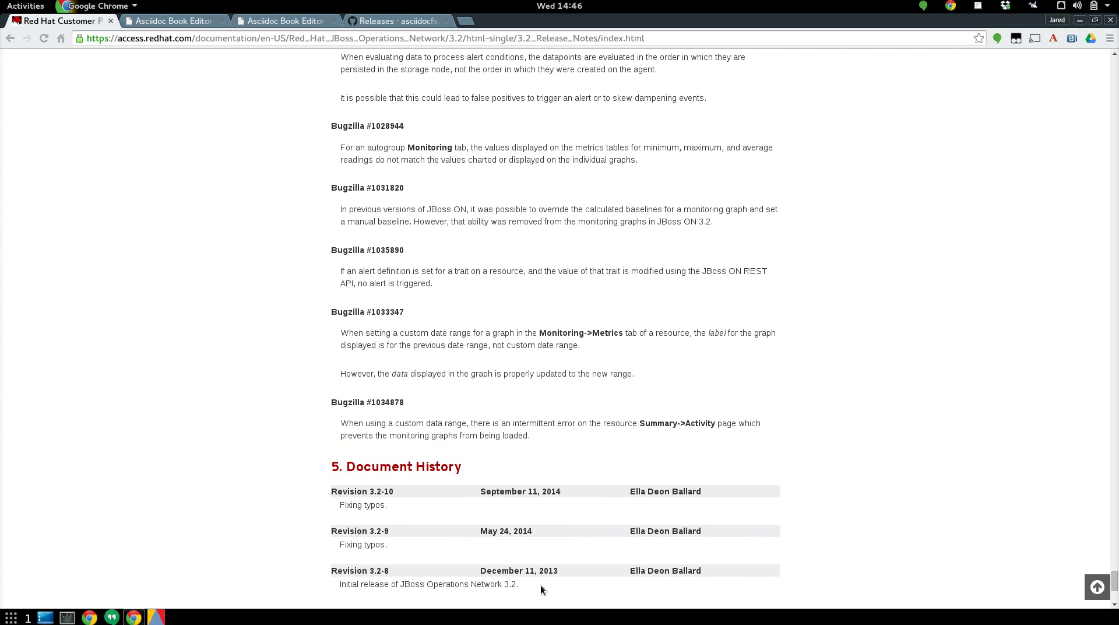
pyautogui.hotkey('ctrl', 'a')
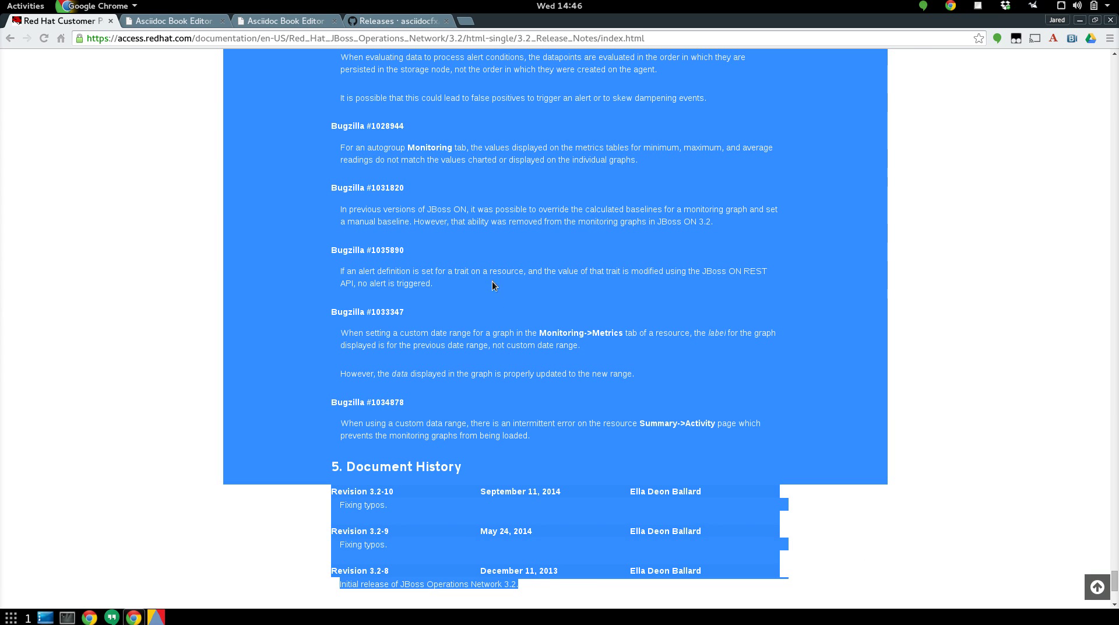
pyautogui.rightClick(487, 246)
pyautogui.click(513, 255)
# - Paste the copied release notes into the empty document and scroll the converted AsciiDoc and preview
pyautogui.click(159, 617)
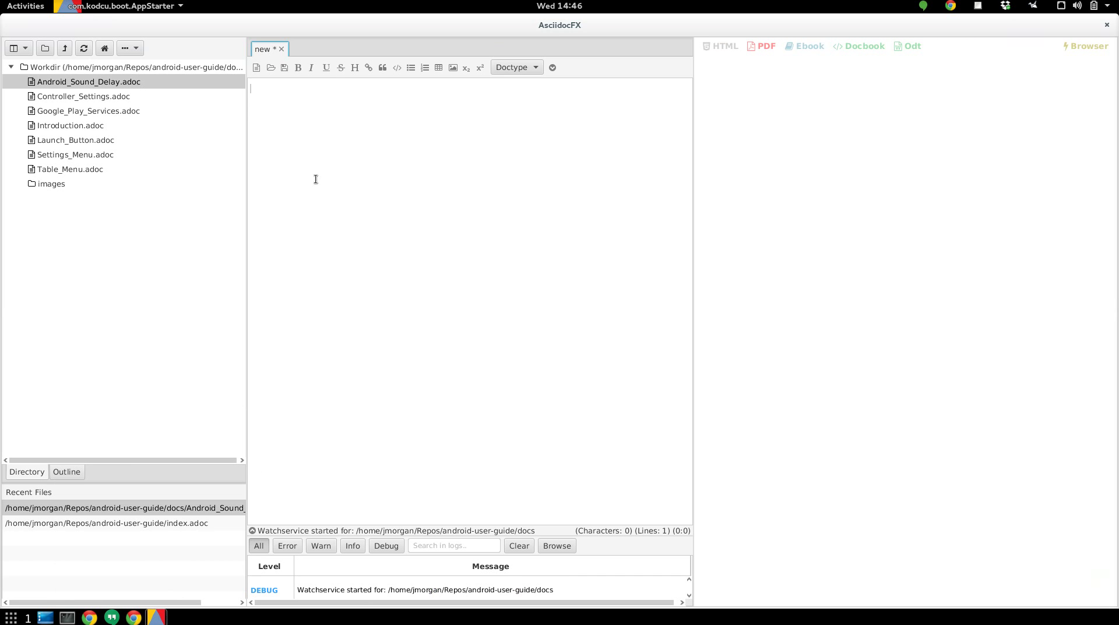
pyautogui.rightClick(312, 96)
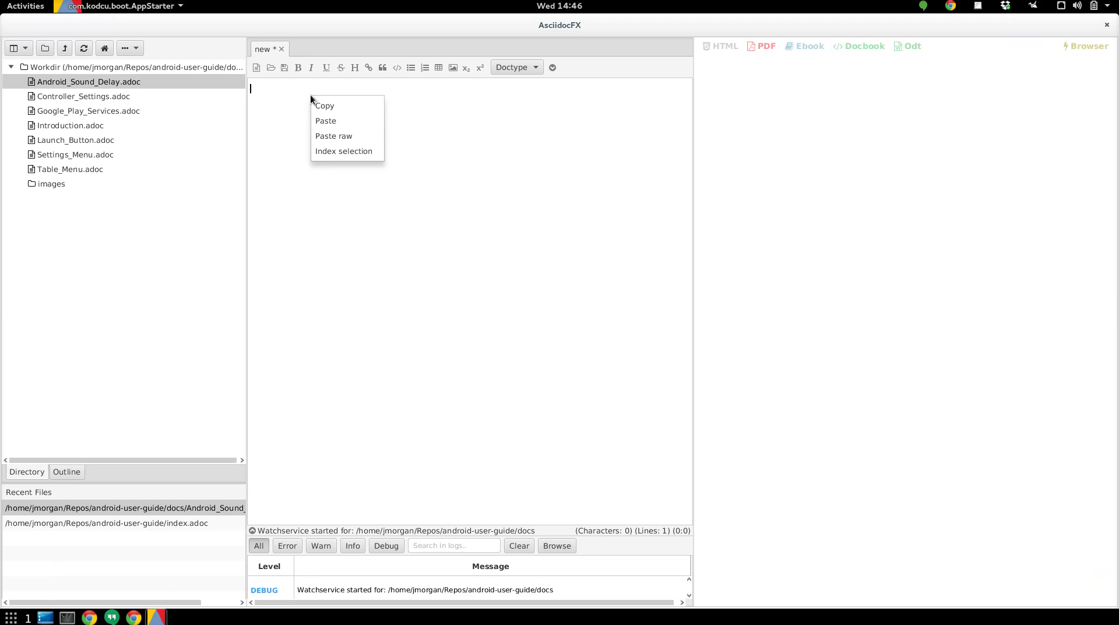
pyautogui.click(340, 122)
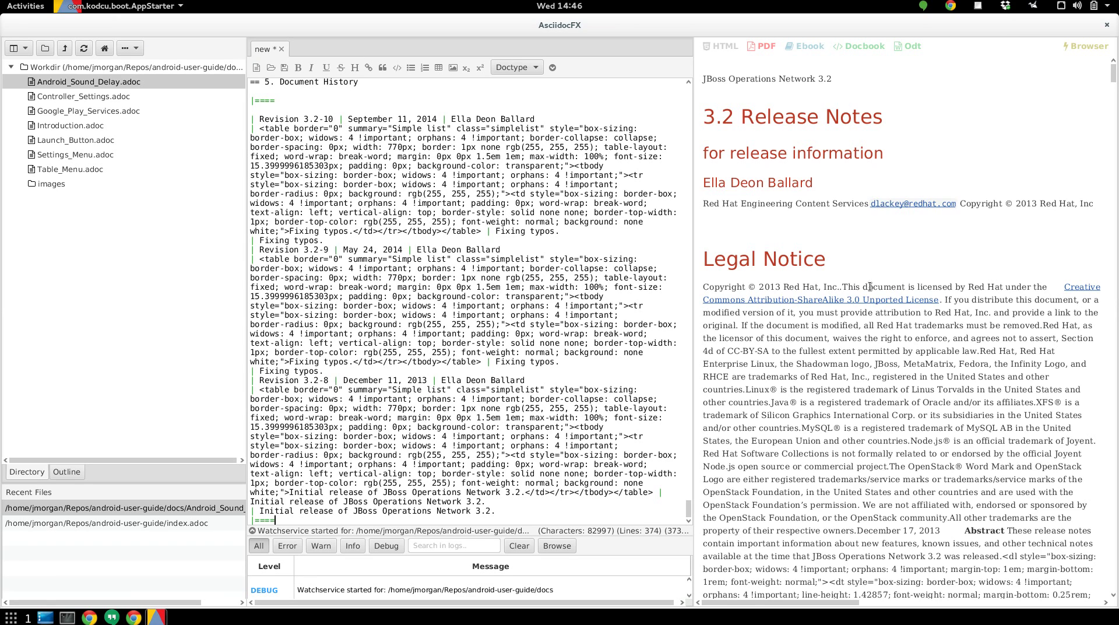
pyautogui.scroll(-6, 870, 290)
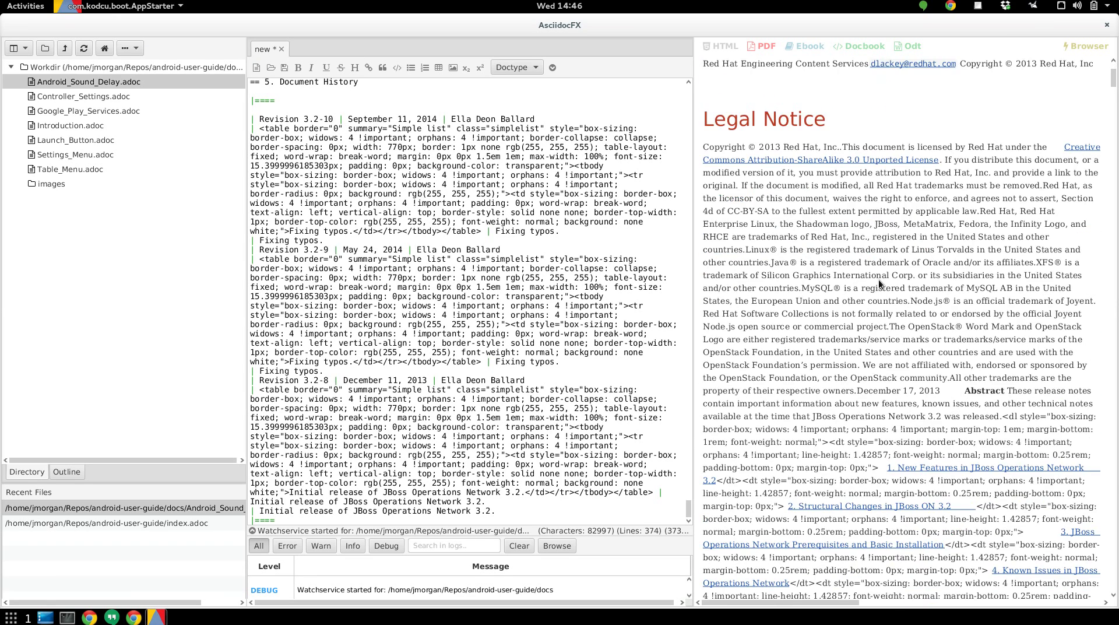
pyautogui.scroll(10, 475, 293)
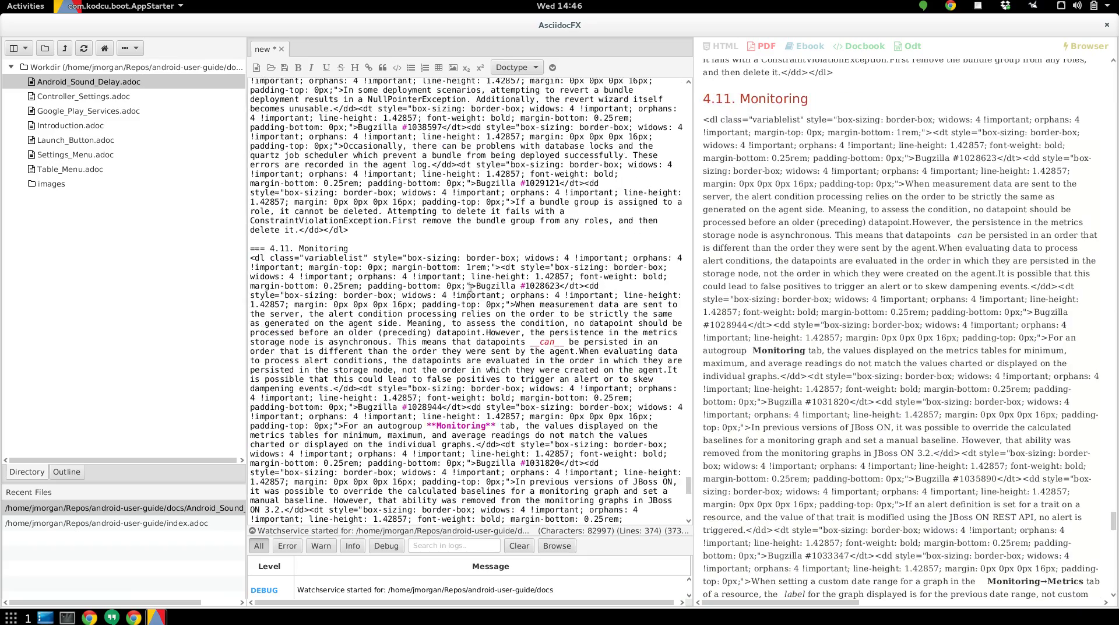
pyautogui.moveTo(688, 490); pyautogui.dragTo(689, 96)
pyautogui.scroll(-3, 425, 218)
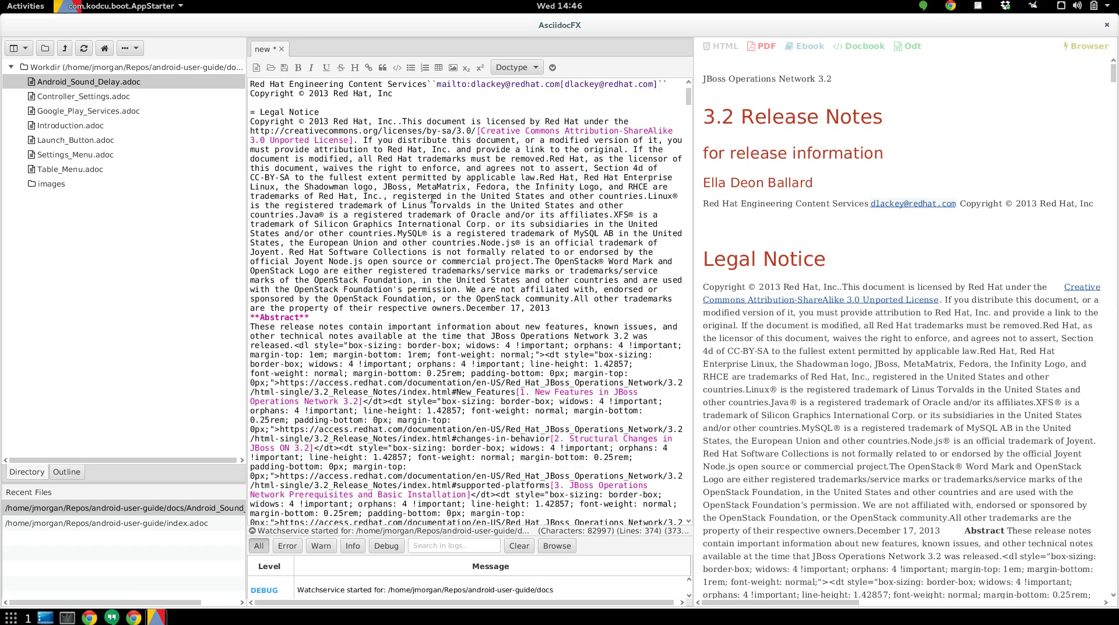
pyautogui.scroll(-15, 442, 198)
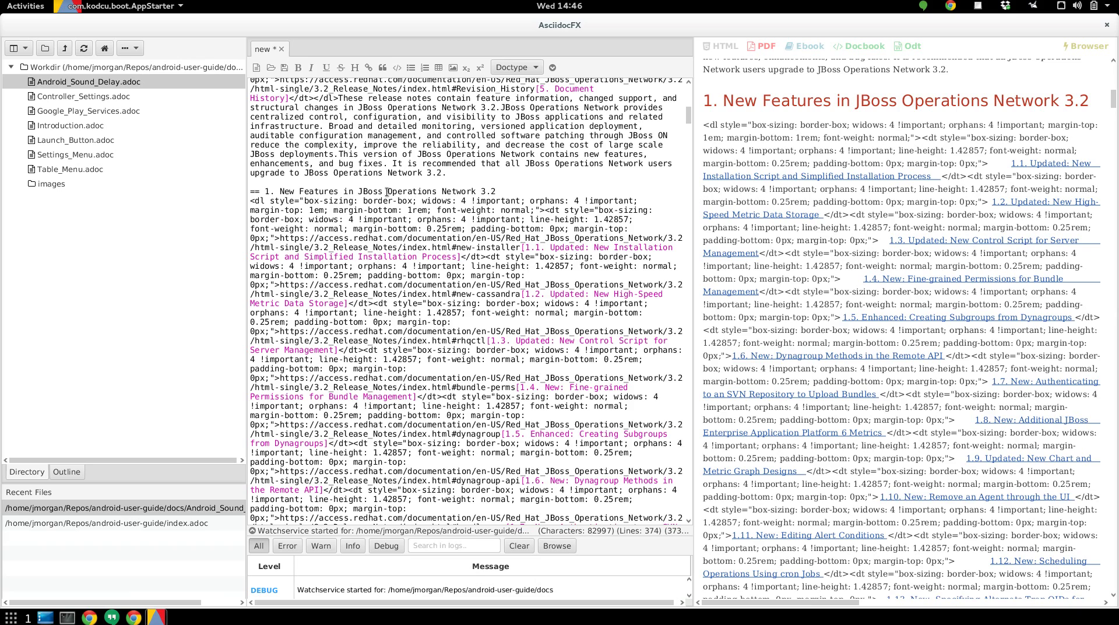
pyautogui.scroll(-15, 385, 196)
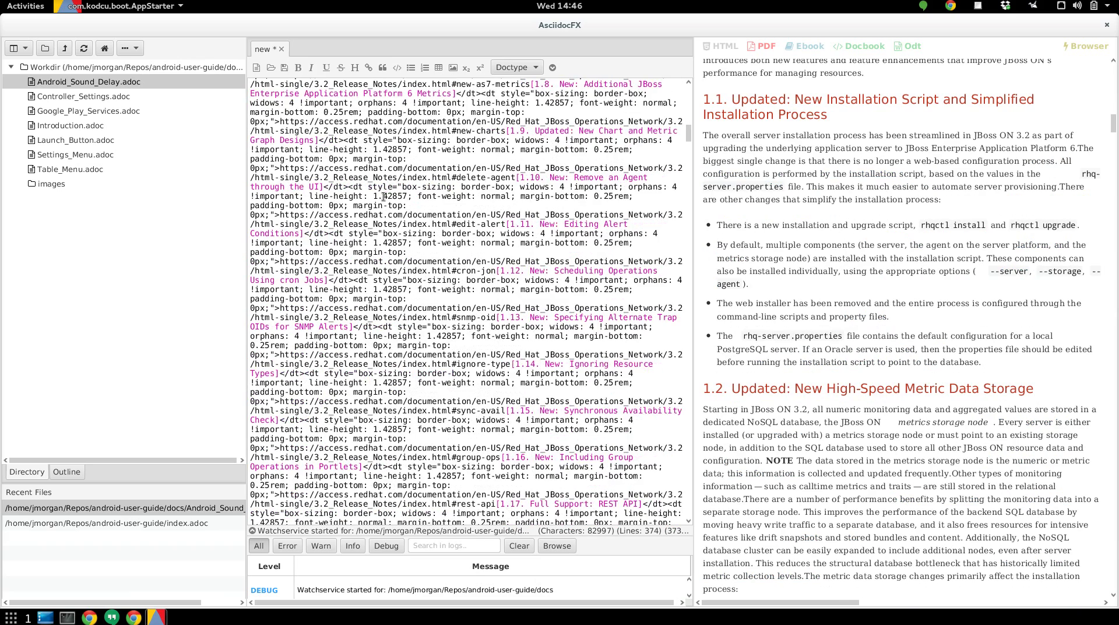
pyautogui.scroll(-20, 385, 196)
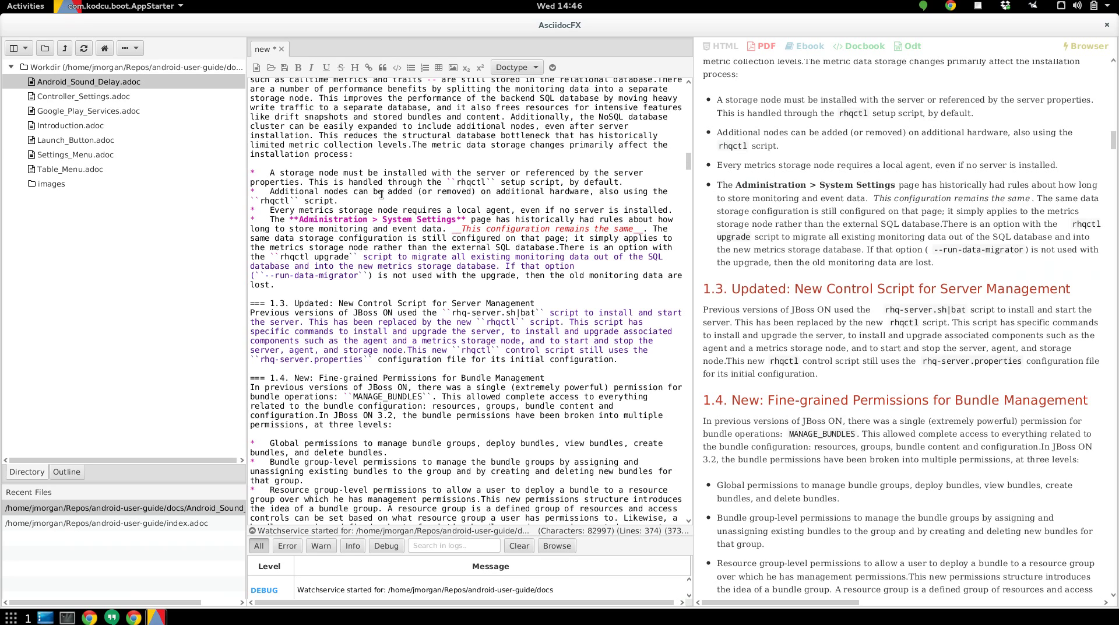
pyautogui.scroll(-10, 383, 195)
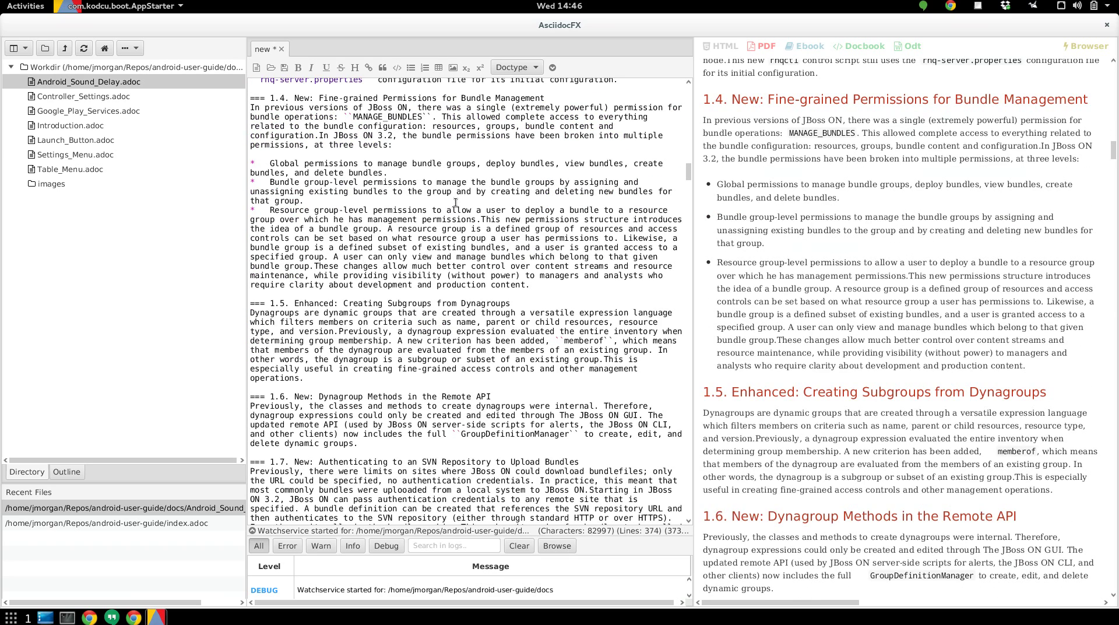
pyautogui.scroll(-20, 461, 198)
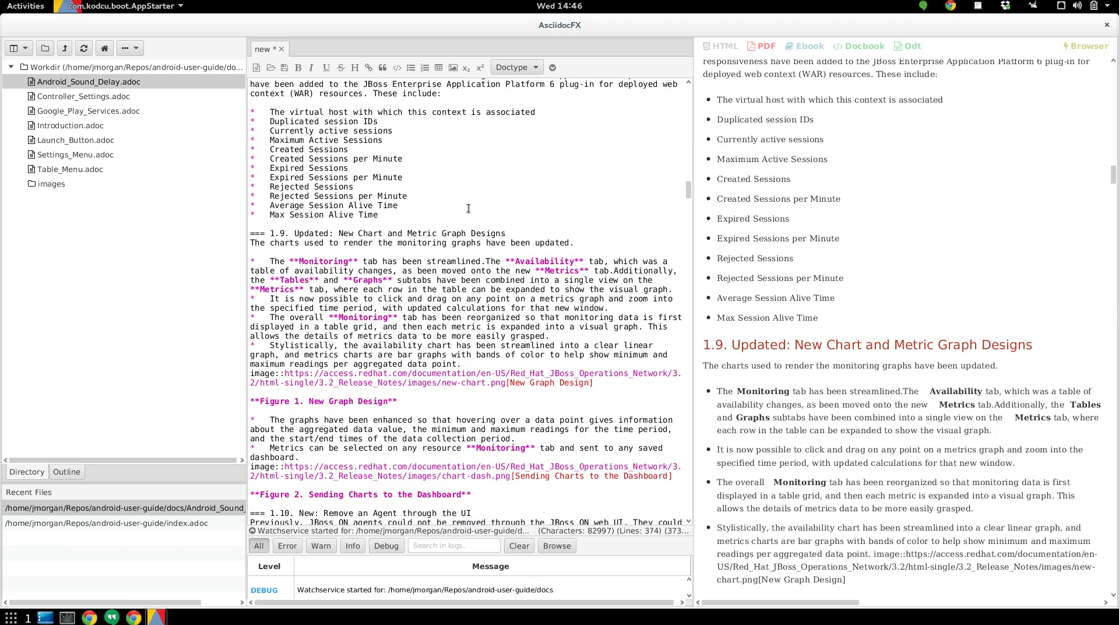
pyautogui.scroll(-8, 419, 169)
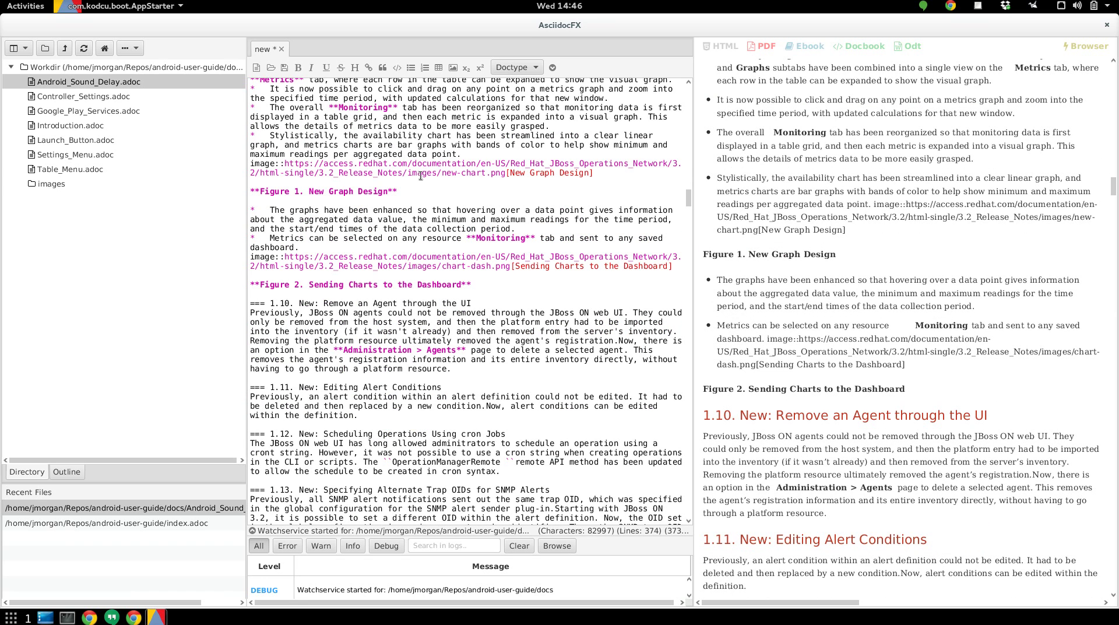
pyautogui.scroll(-3, 421, 175)
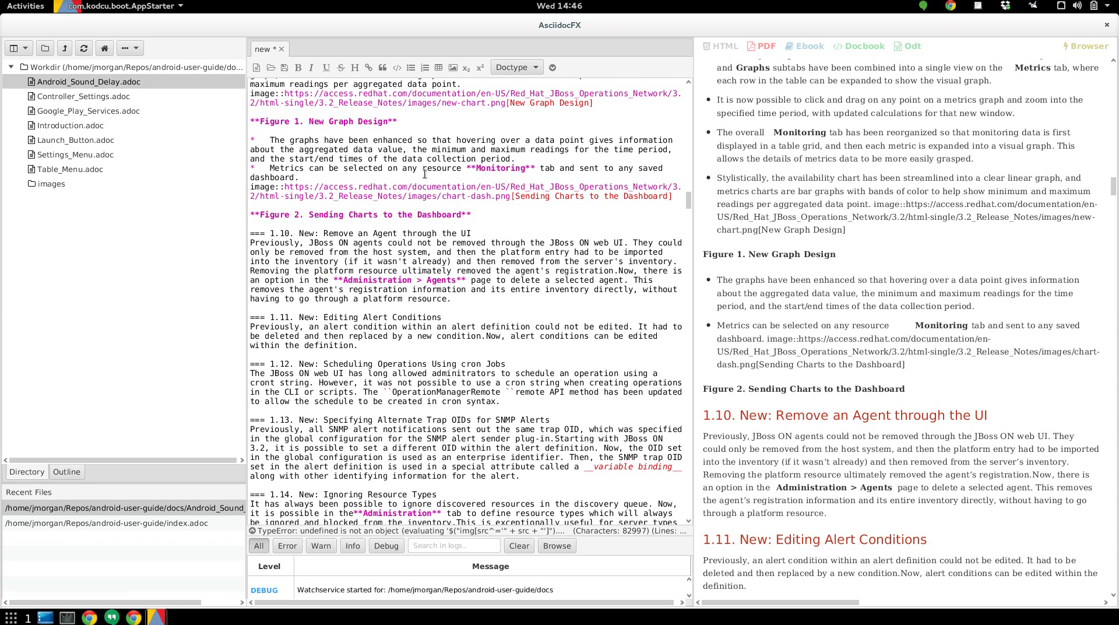
pyautogui.scroll(-6, 427, 175)
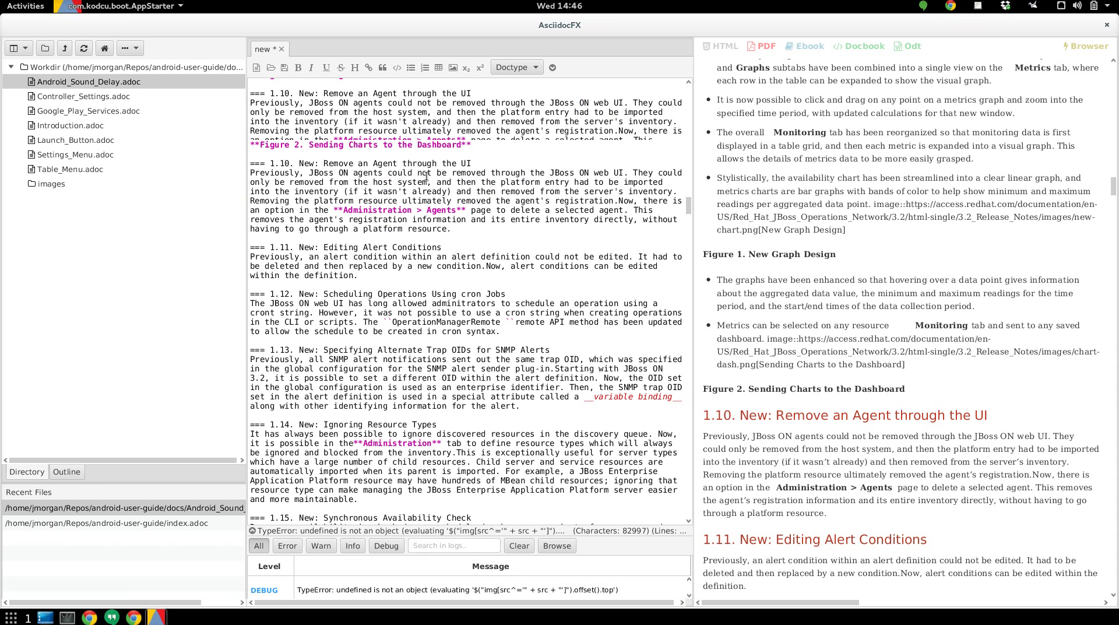